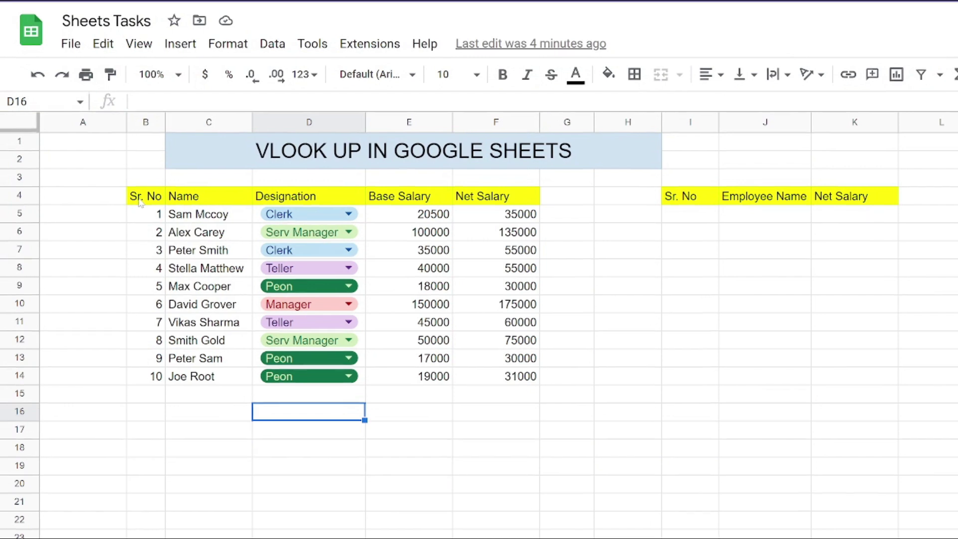
Step: Review the Sr. No, Name and Designation columns, leaving D5's designation as Clerk
drag(140, 202, 148, 374)
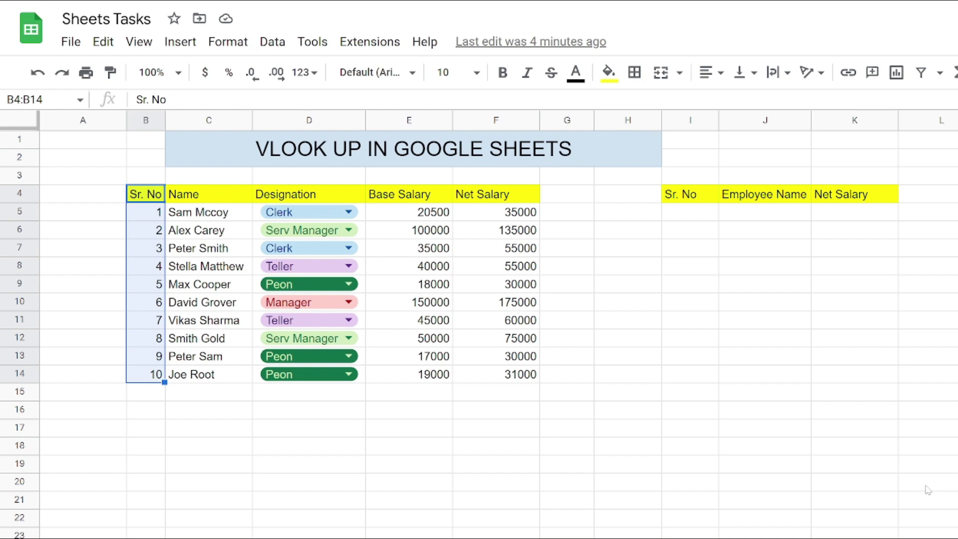
drag(208, 194, 209, 391)
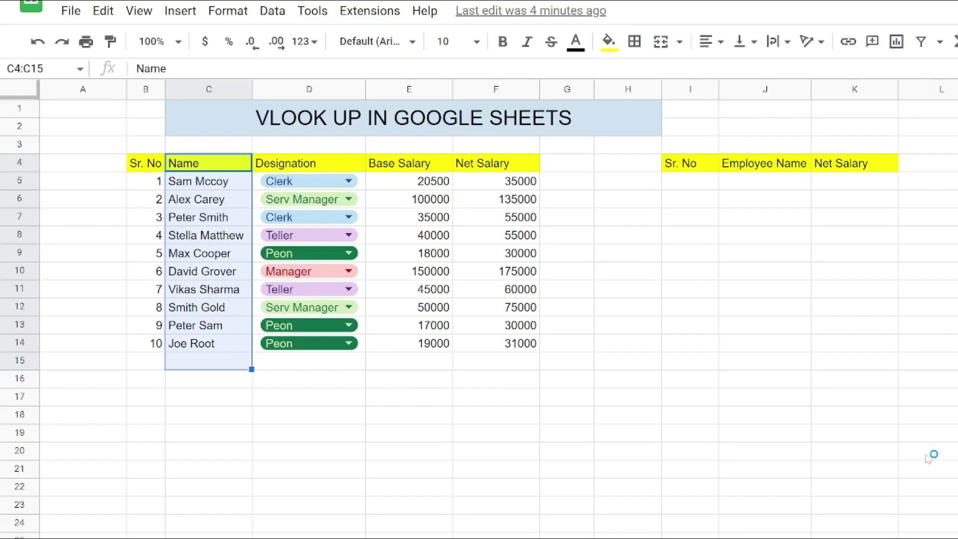
key(Up)
key(Right)
key(Down)
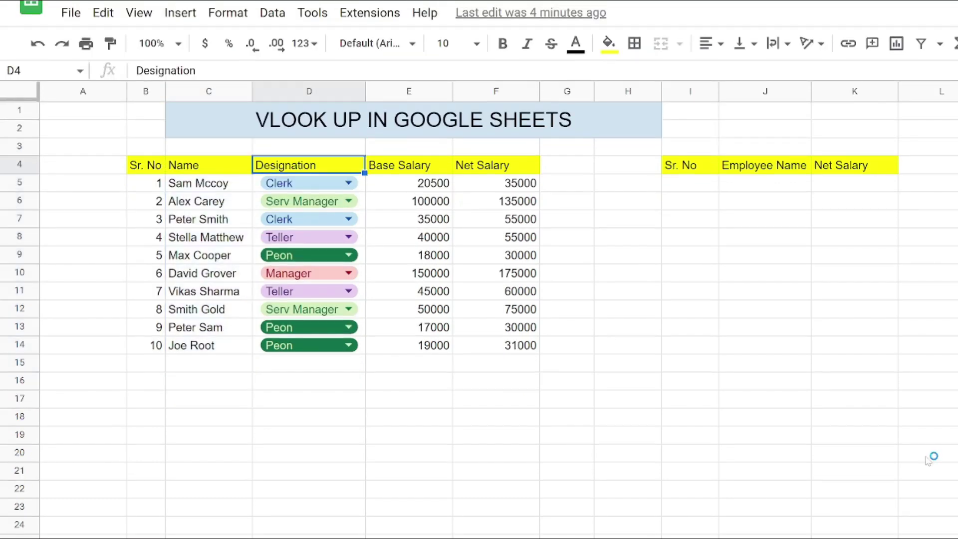
key(Down)
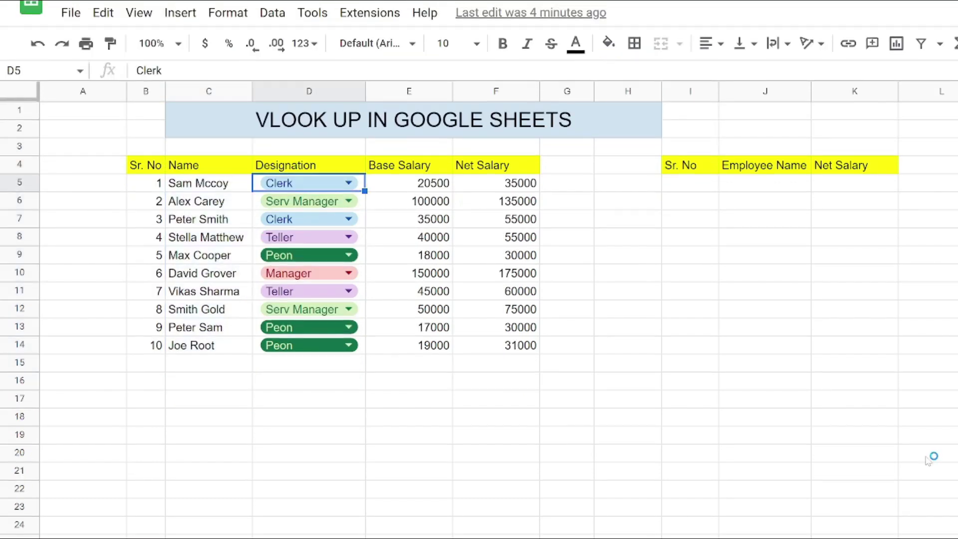
click(344, 187)
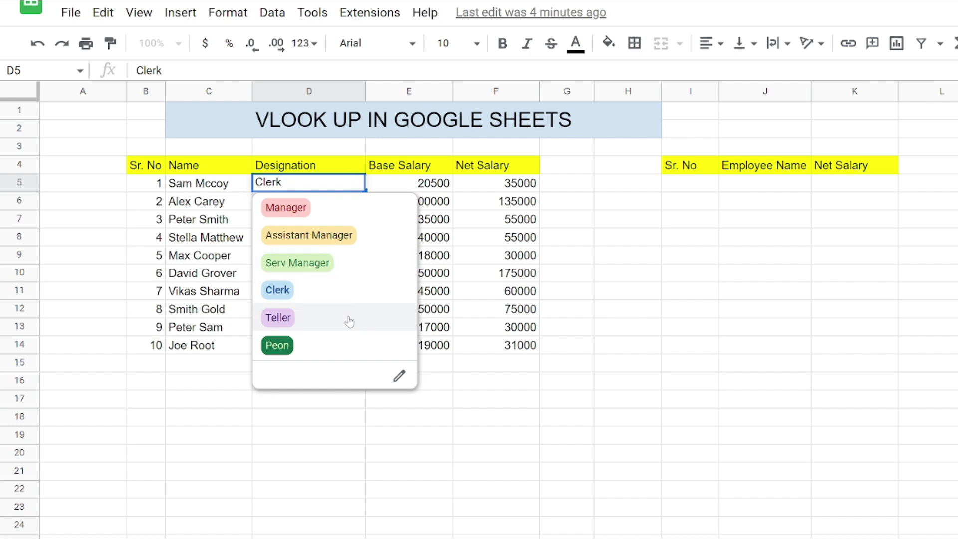
click(573, 385)
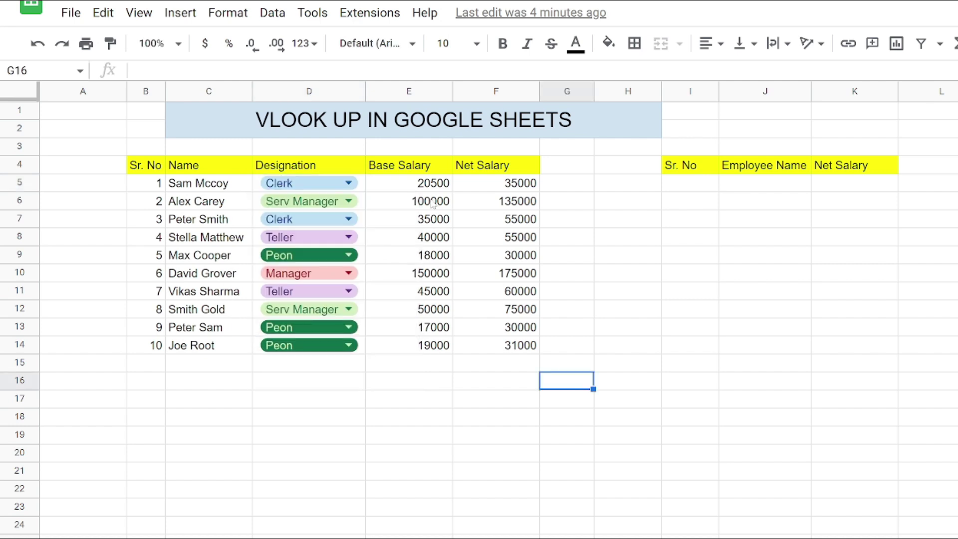
Step: Select the base salary and net salary columns of the employee table
click(422, 186)
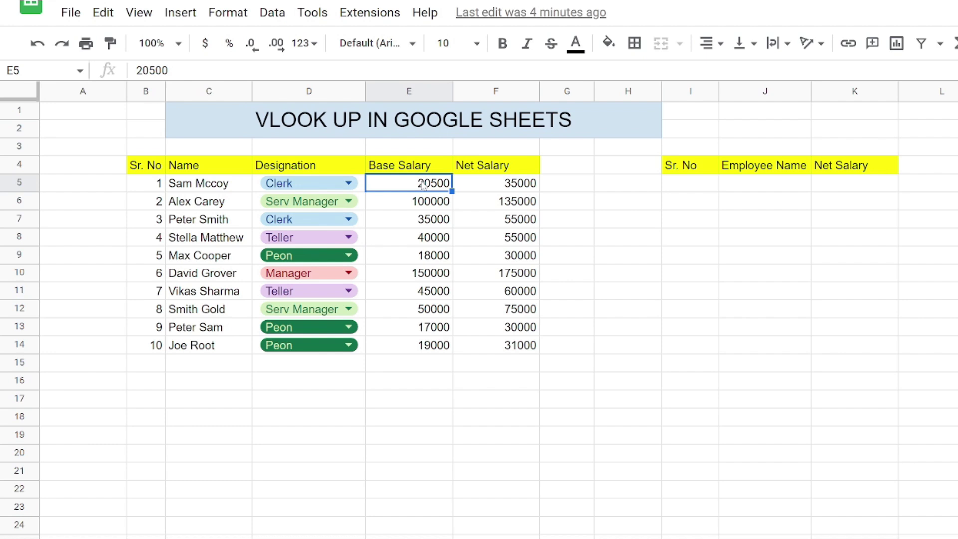
key(shift+Down)
key(shift+Down)
key(shift+Down)
key(shift+Down)
key(shift+Down)
key(shift+Down)
key(shift+Down)
key(shift+Down)
key(shift+Down)
key(shift+Down)
key(shift+Up)
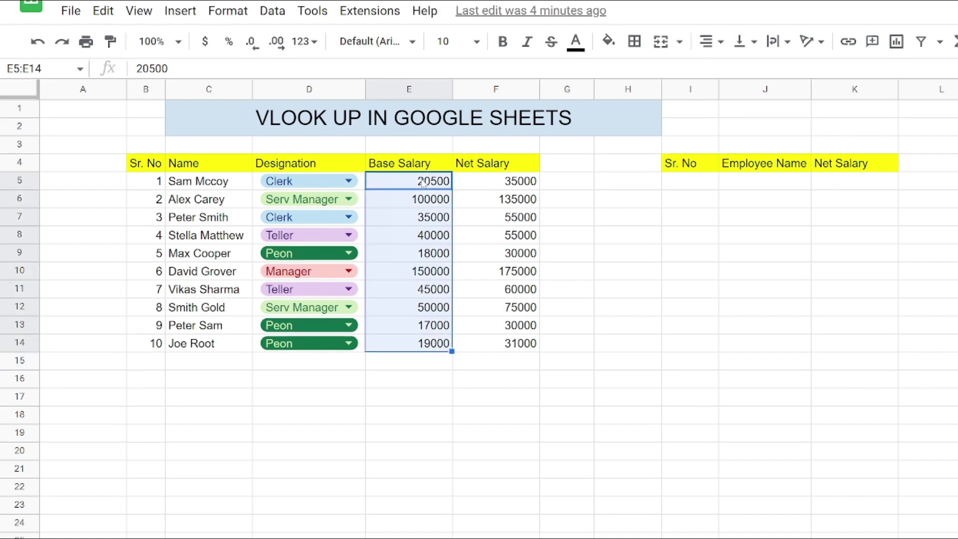
key(Right)
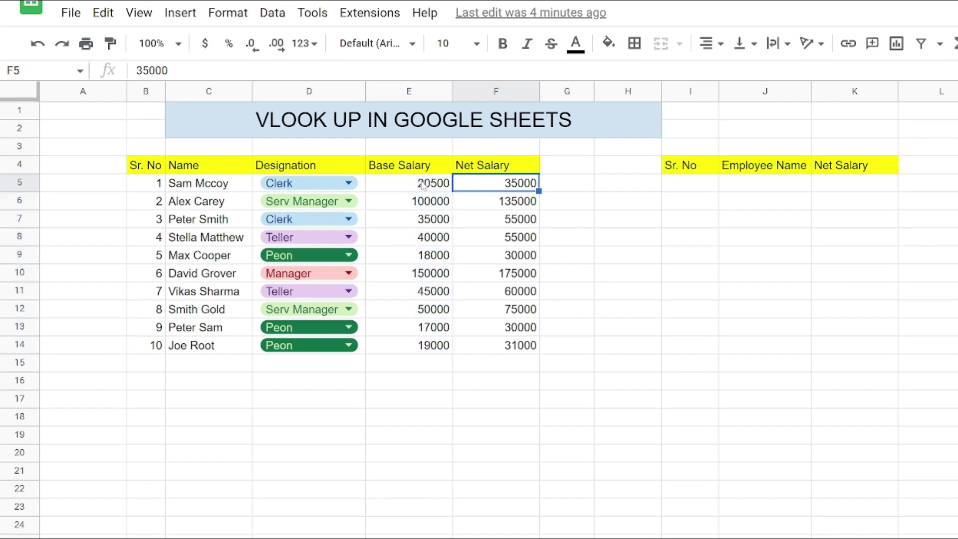
key(shift+Down)
key(shift+Down)
key(shift+Down)
key(shift+Down)
key(shift+Down)
key(shift+Down)
key(shift+Down)
key(shift+Down)
key(shift+Down)
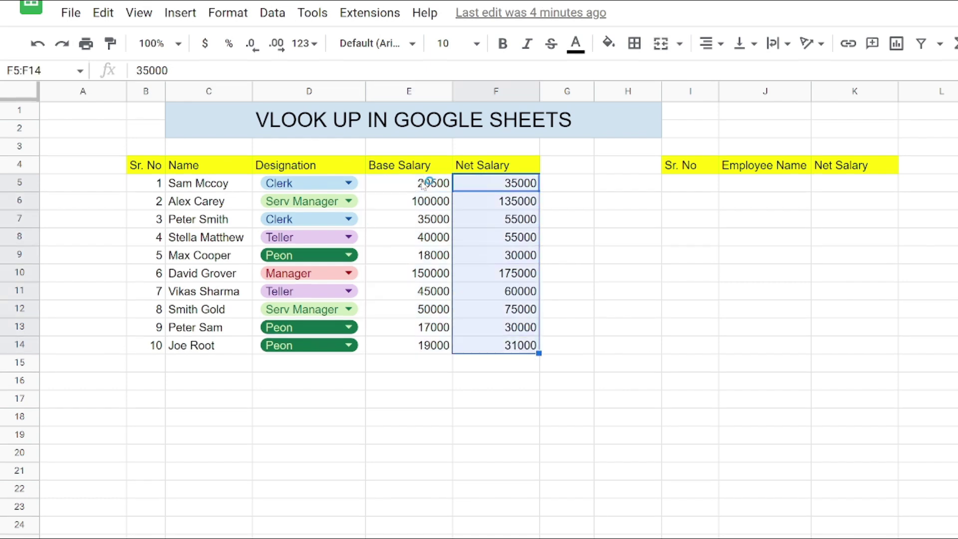
key(Right)
key(Right)
key(Right)
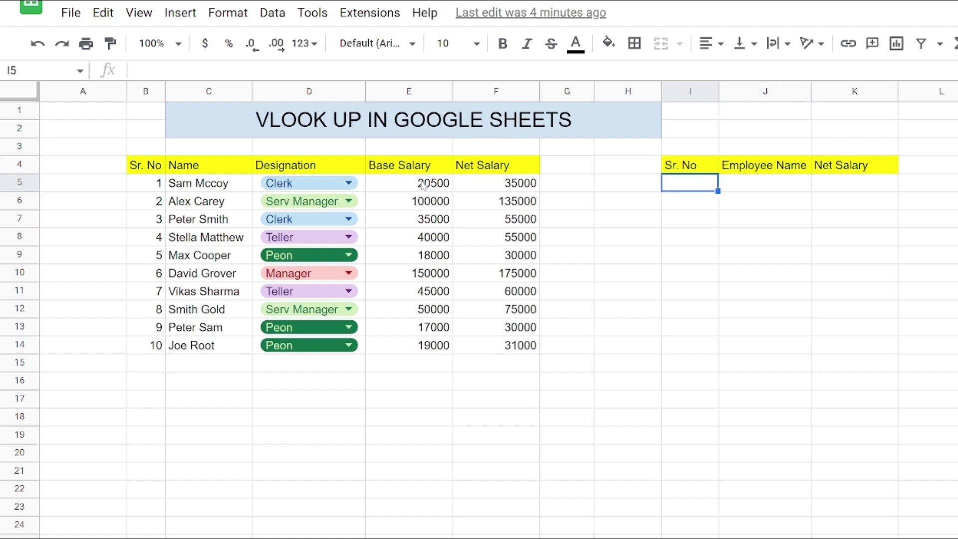
Step: Start a =VLOOKUP( formula in the Employee Name cell J5
key(Right)
text(=)
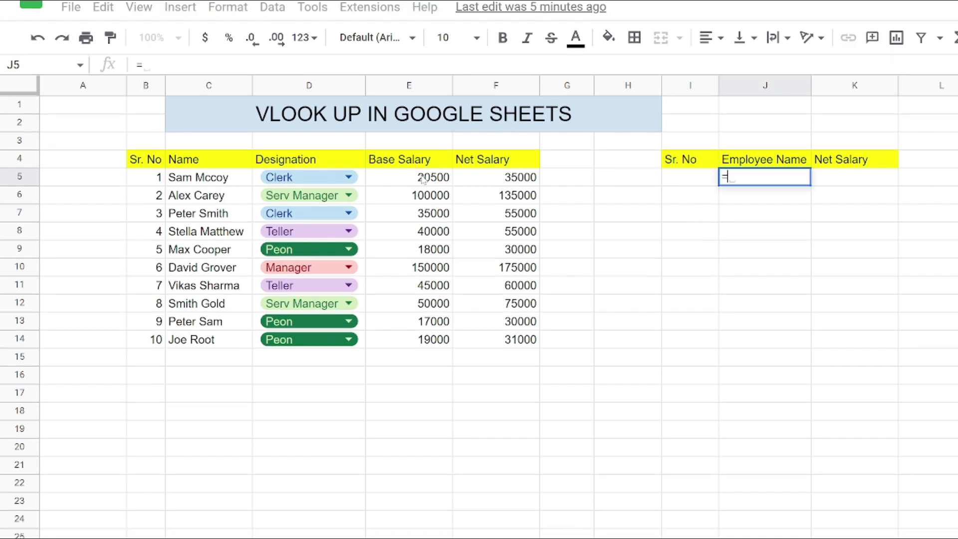
text(VLOO)
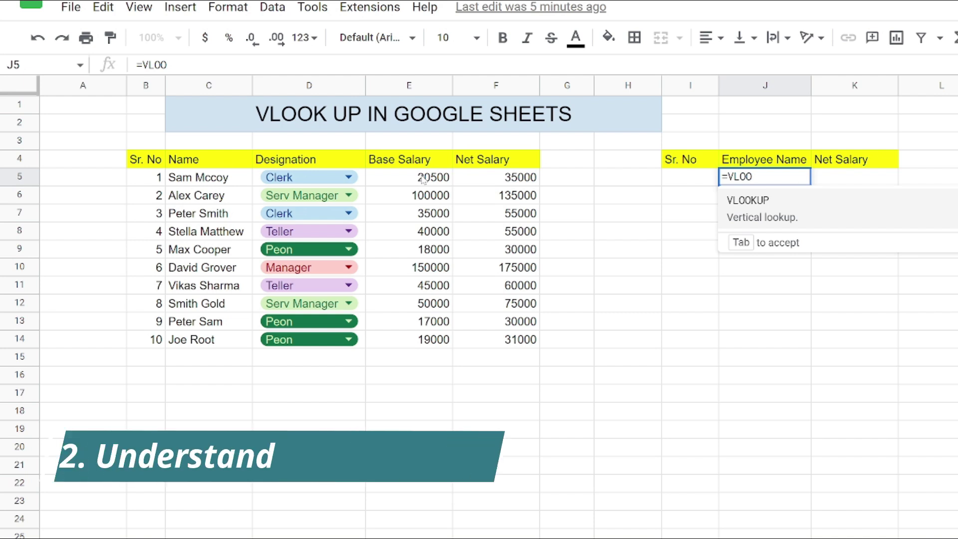
key(BackSpace)
key(BackSpace)
key(BackSpace)
key(BackSpace)
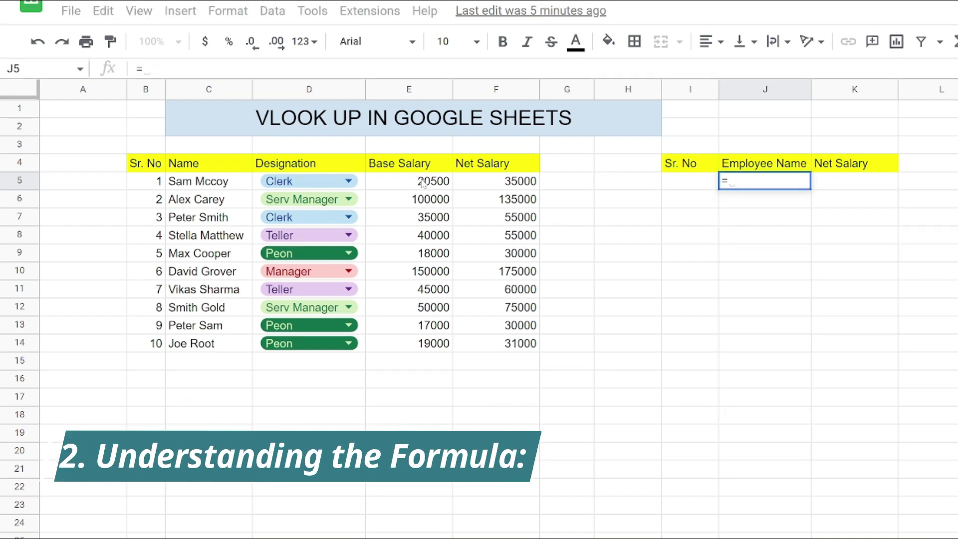
text(VLOOKUP()
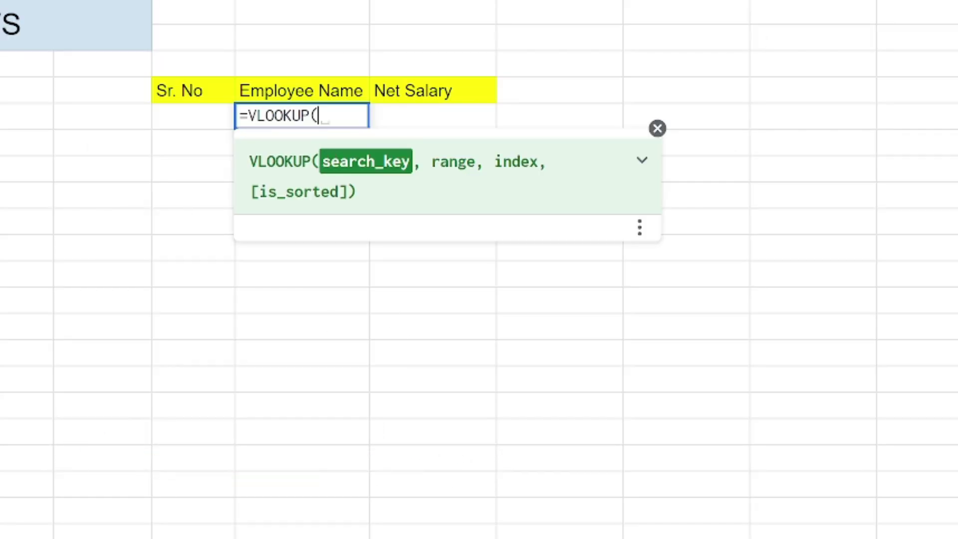
Step: Expand the VLOOKUP hint card to read the argument help and example formula
drag(321, 161, 349, 162)
drag(414, 167, 416, 164)
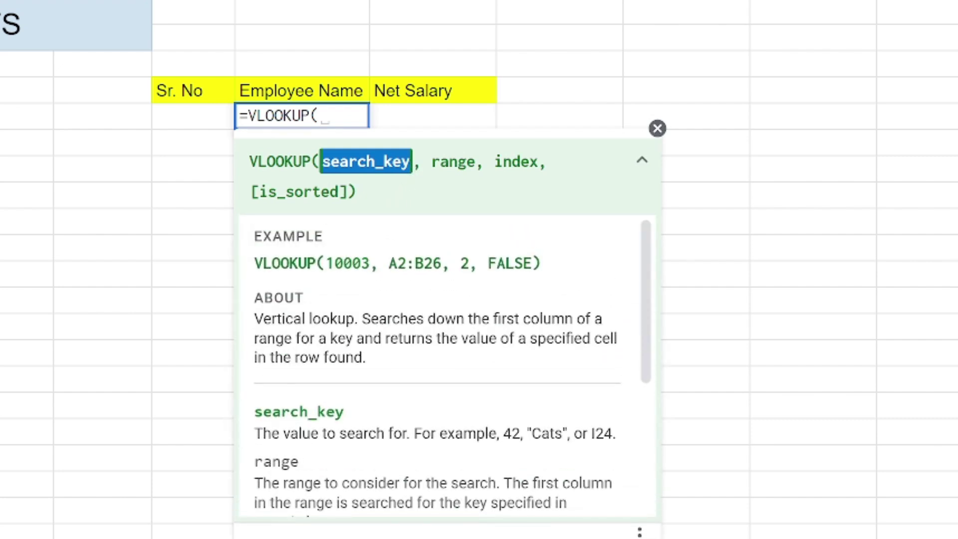
drag(326, 263, 441, 263)
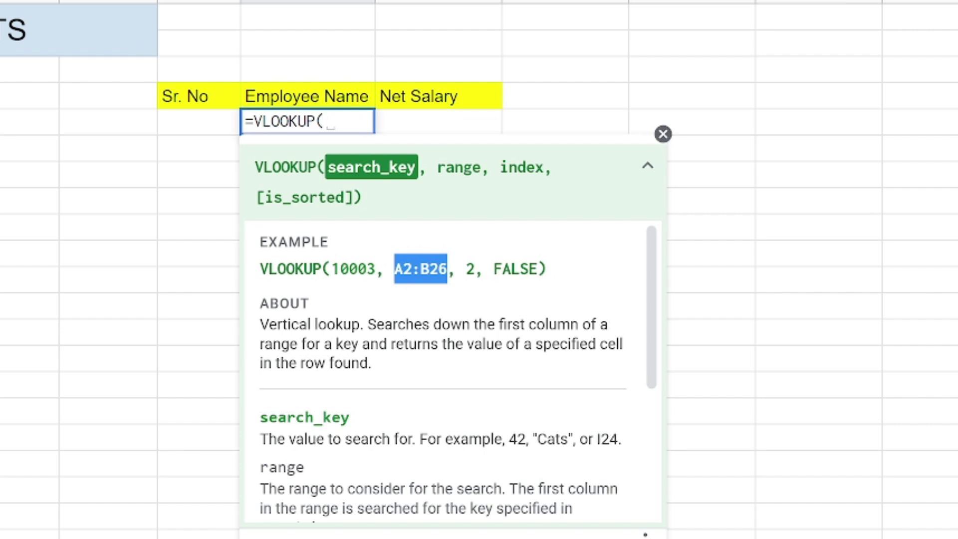
scroll(422, 407, down, 3)
Step: Fill in J5's VLOOKUP arguments as I5, B5:F14, 2, 0, removing a stray period
scroll(422, 407, up, 3)
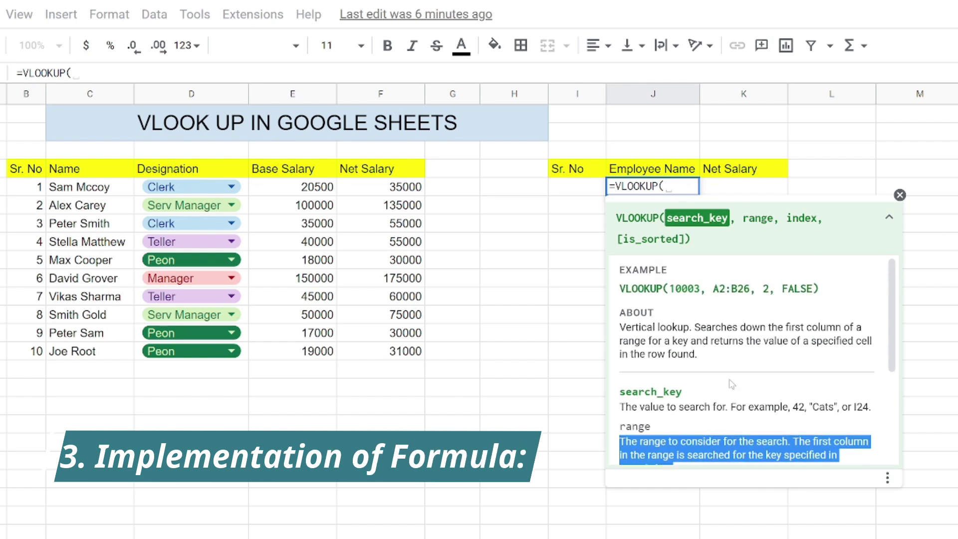
click(678, 184)
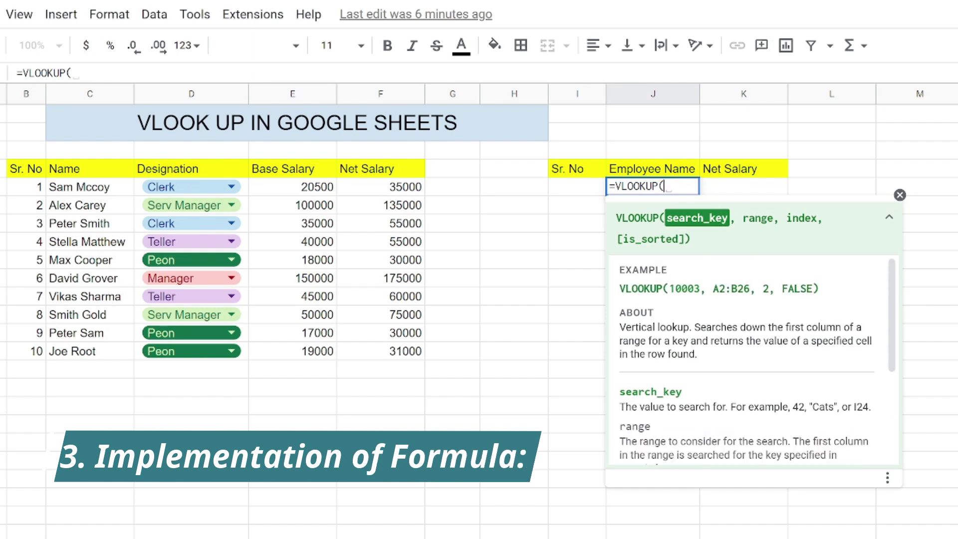
click(575, 194)
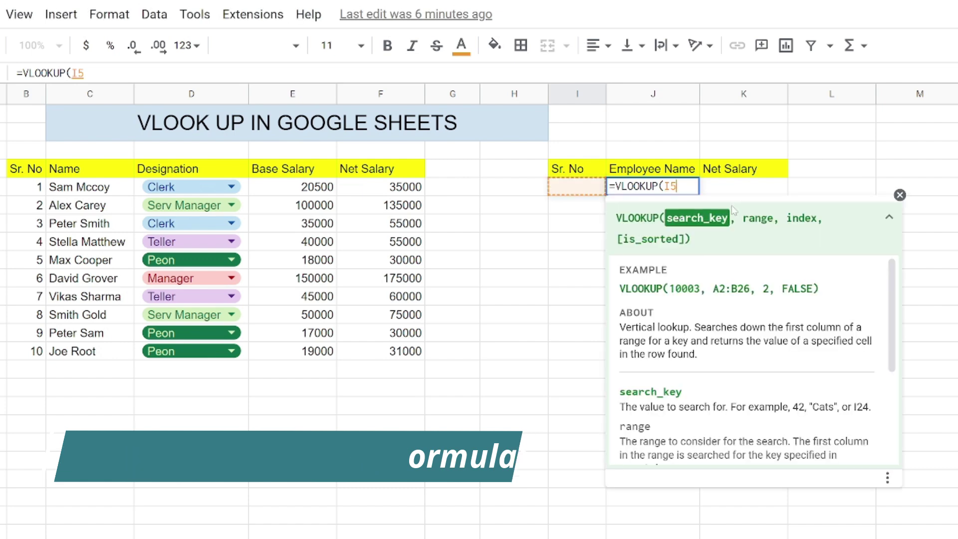
text(,)
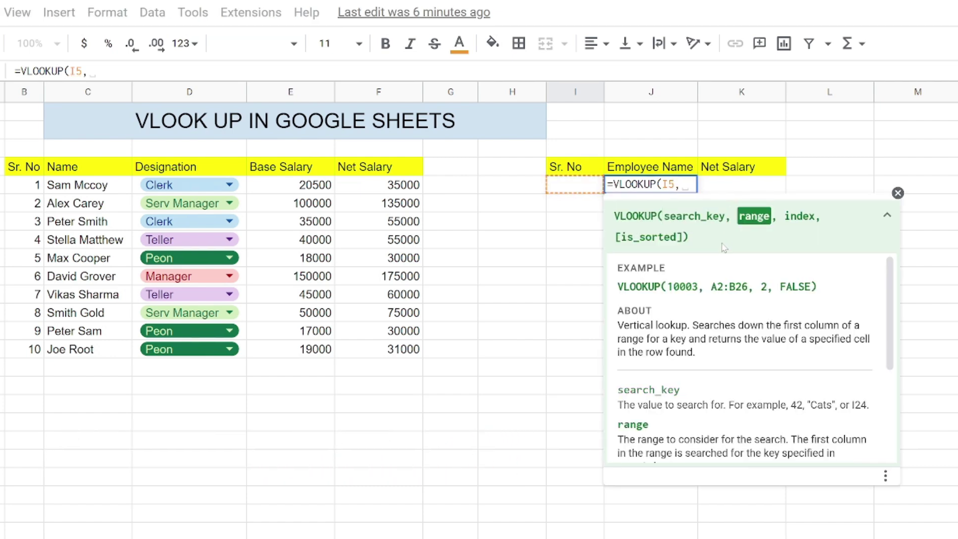
click(34, 188)
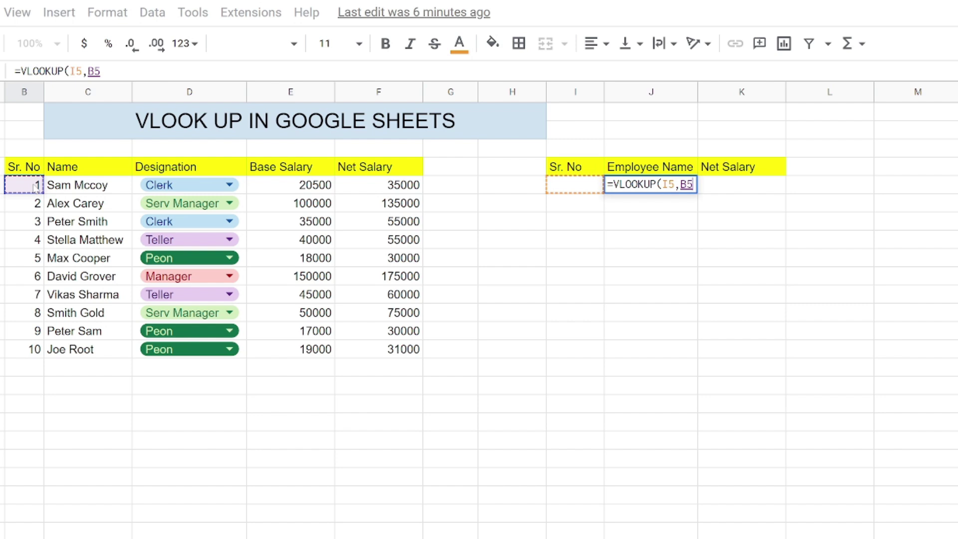
key(shift+Right)
key(shift+Right)
key(shift+Right)
key(shift+Right)
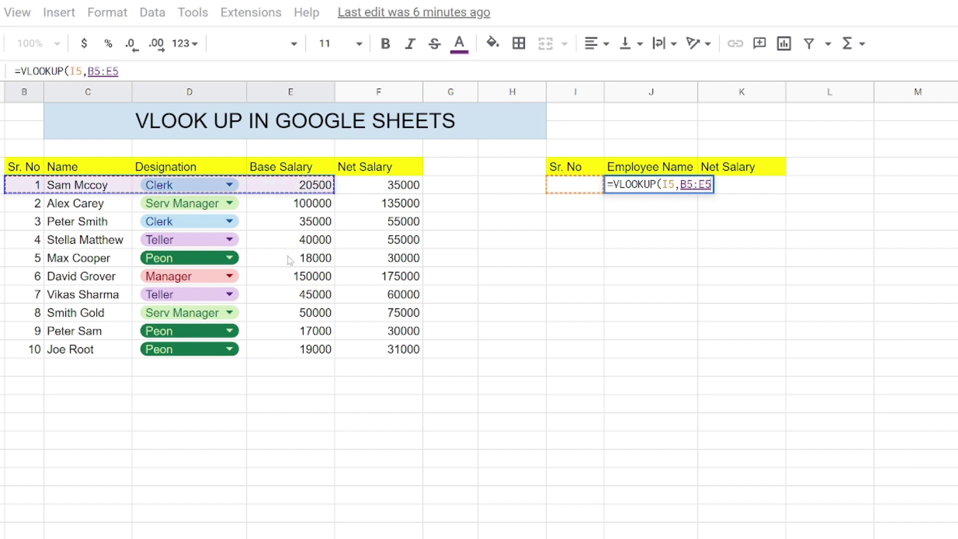
key(shift+Down)
key(shift+Down)
key(shift+Down)
key(shift+Down)
key(shift+Down)
key(shift+Down)
key(shift+Down)
key(shift+Down)
key(shift+Down)
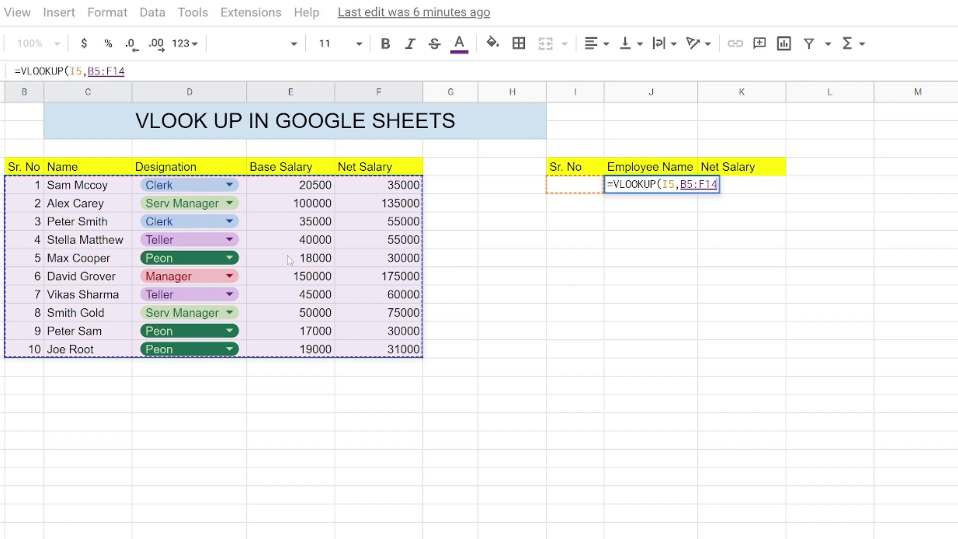
text(.)
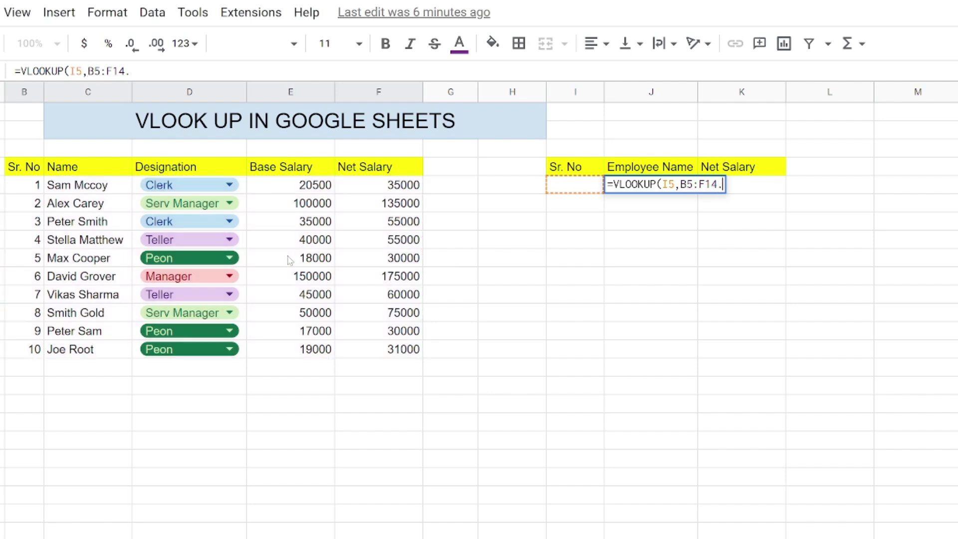
key(BackSpace)
text(,)
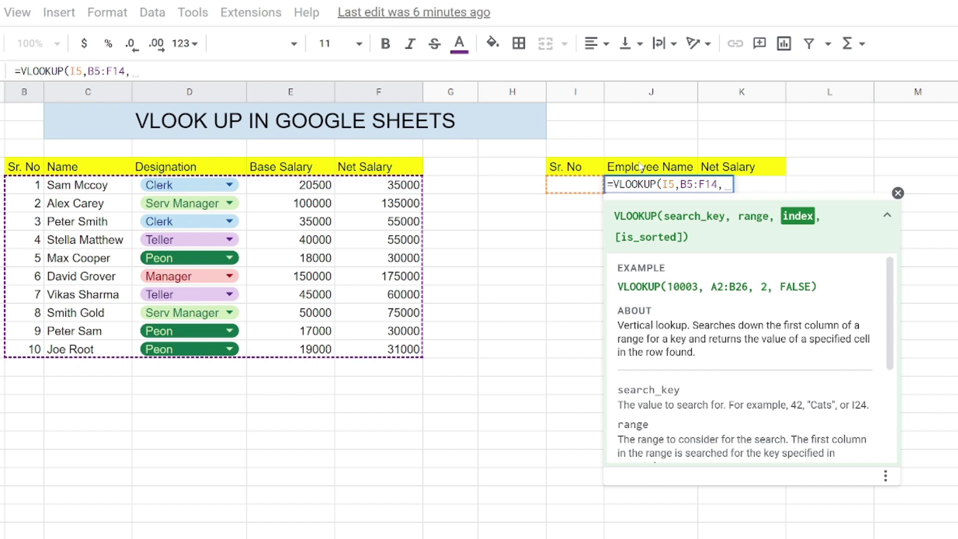
text(2)
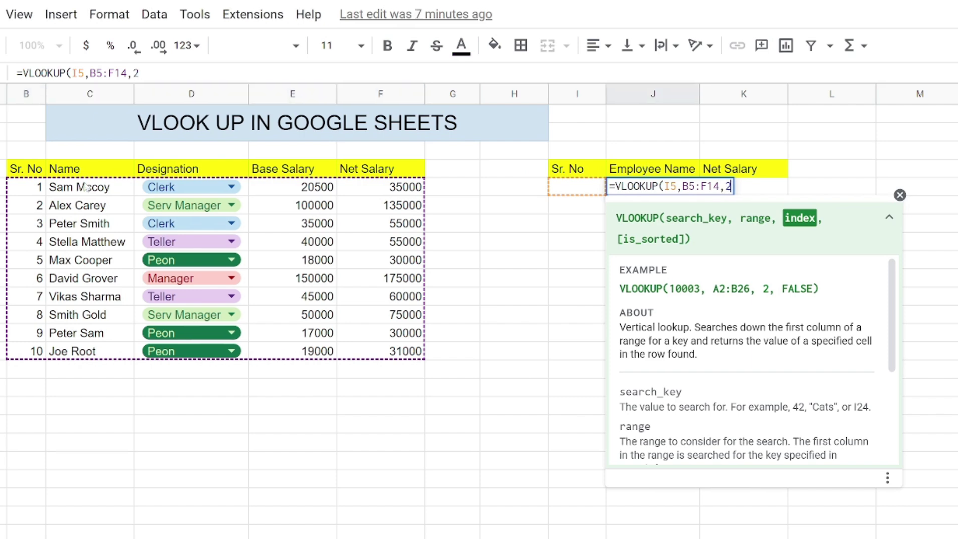
text(,0)
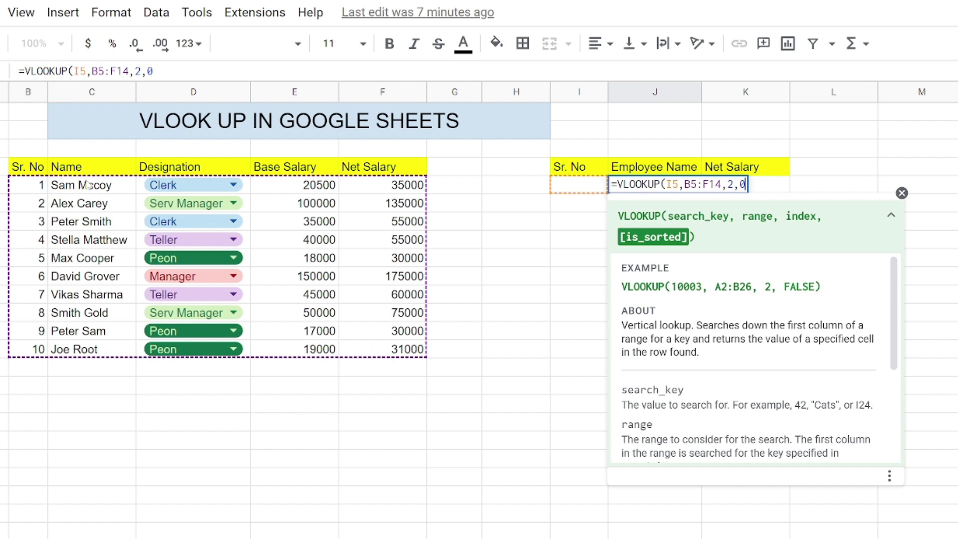
text())
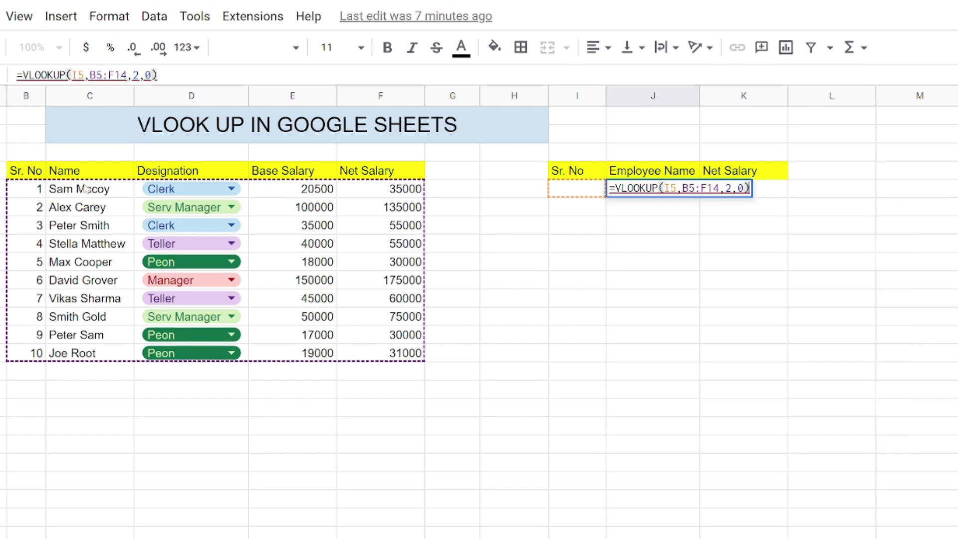
key(Return)
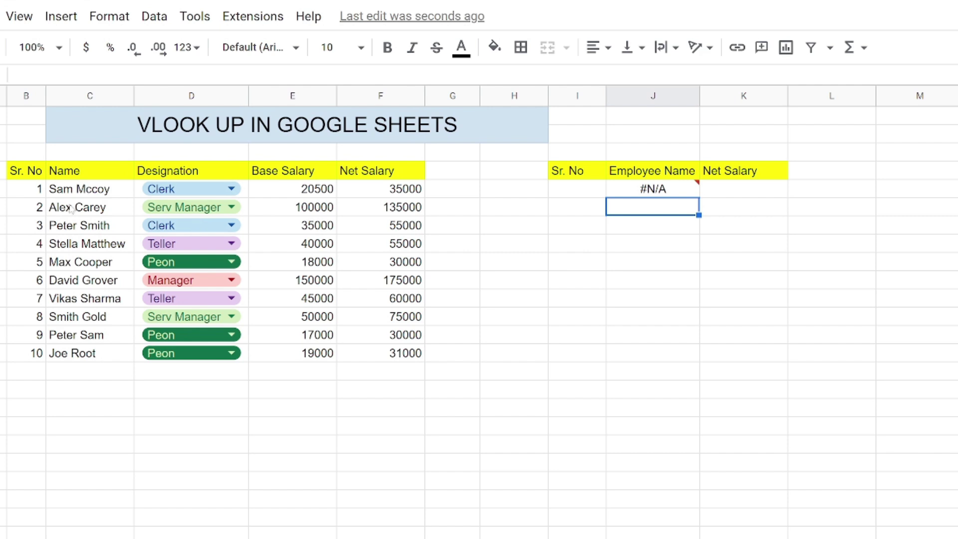
click(572, 188)
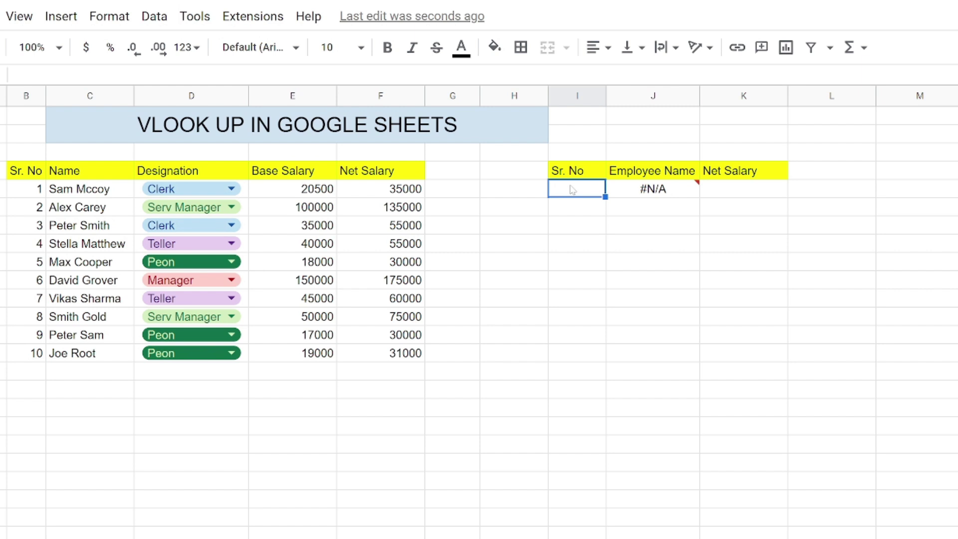
text(5)
key(Return)
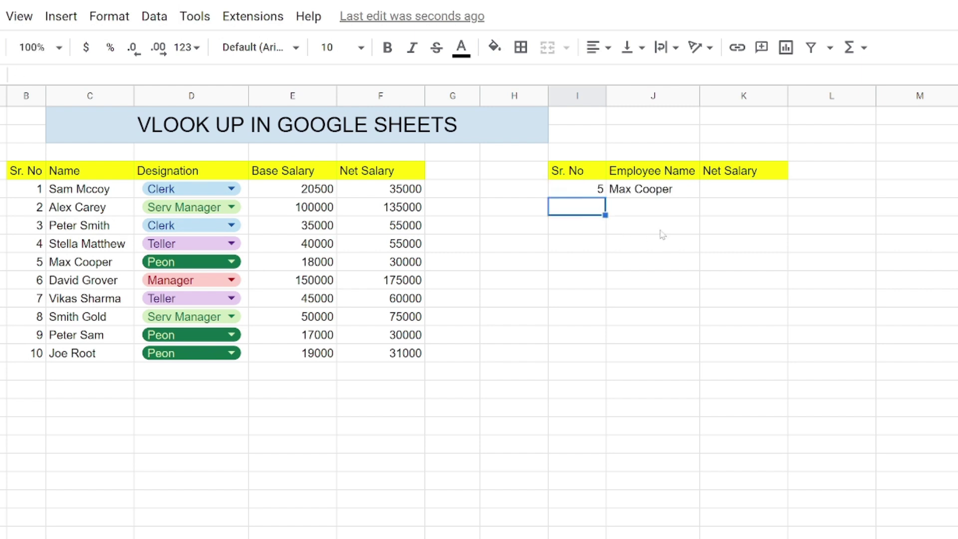
click(660, 194)
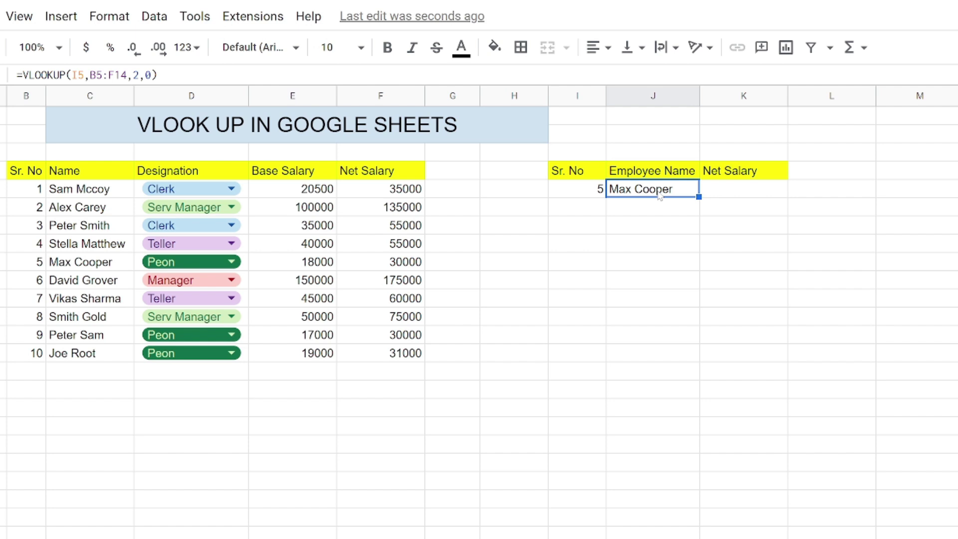
click(77, 266)
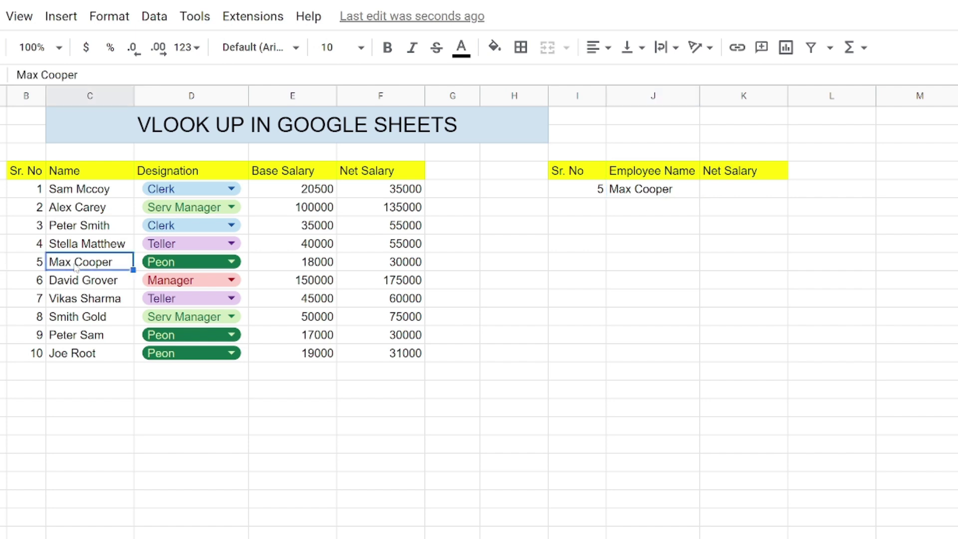
Step: Enter =VLOOKUP(I5,B5:F14,5,0) in K5 so the net salary shows 30000
click(643, 194)
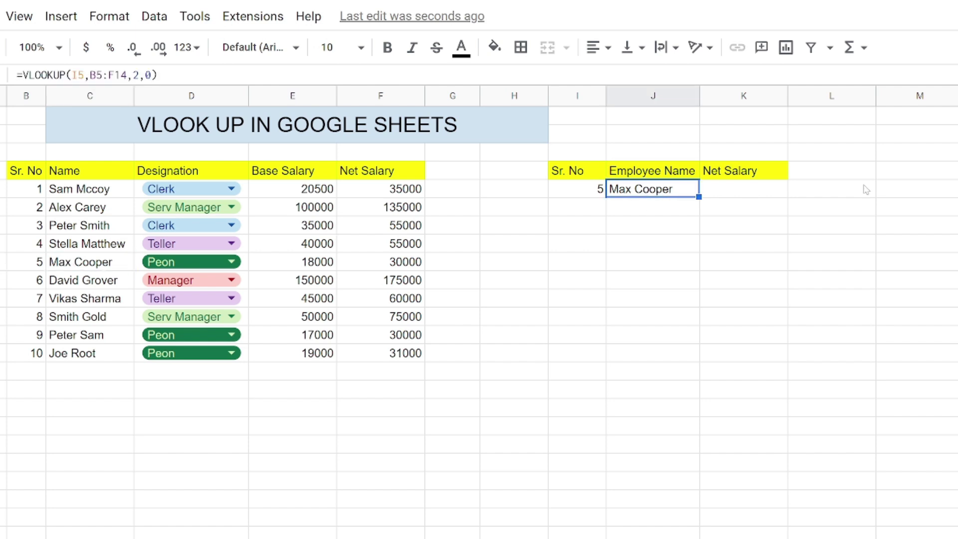
click(741, 177)
click(743, 192)
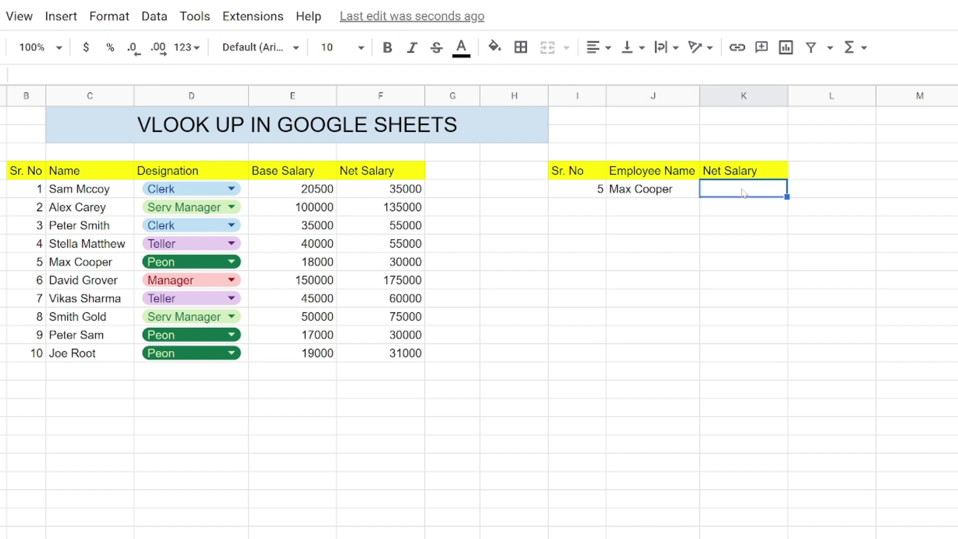
text(=)
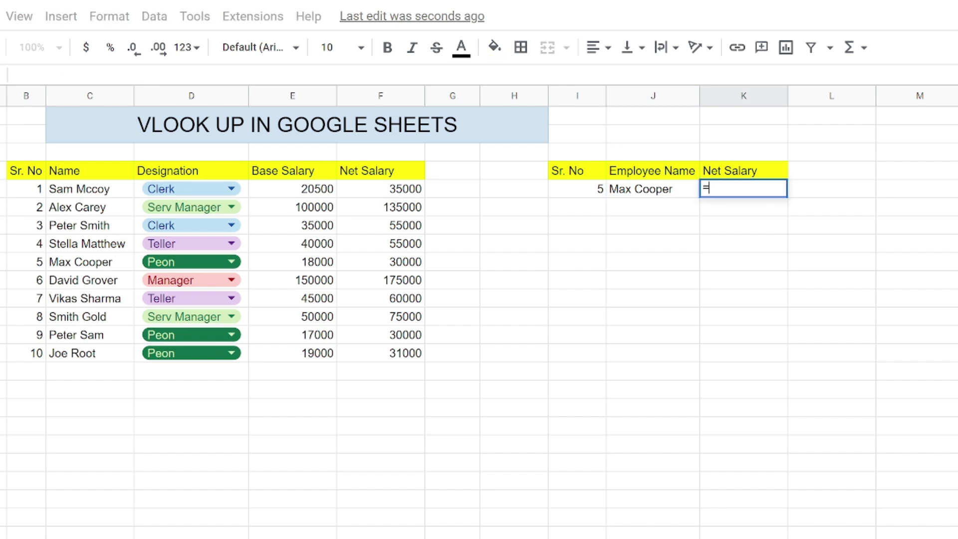
text(VLOOKUP()
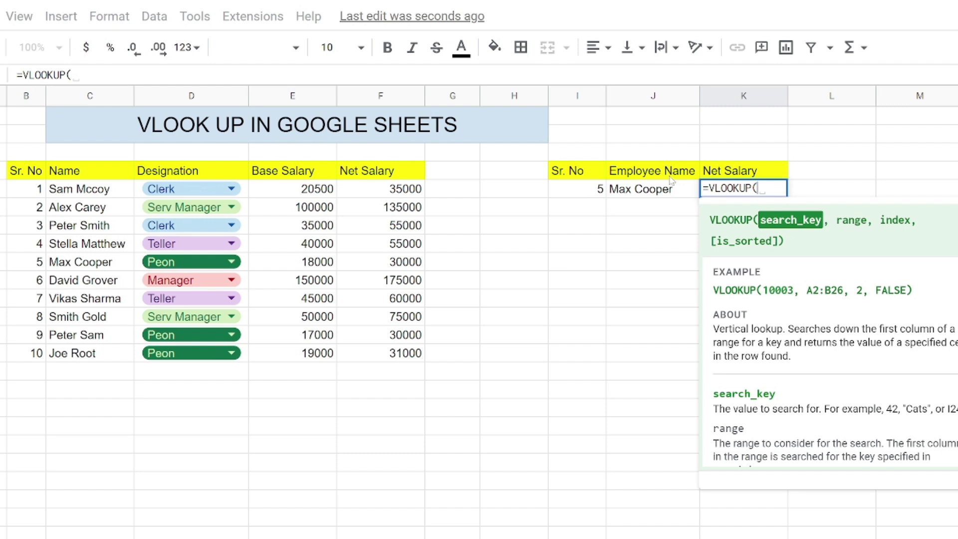
click(562, 194)
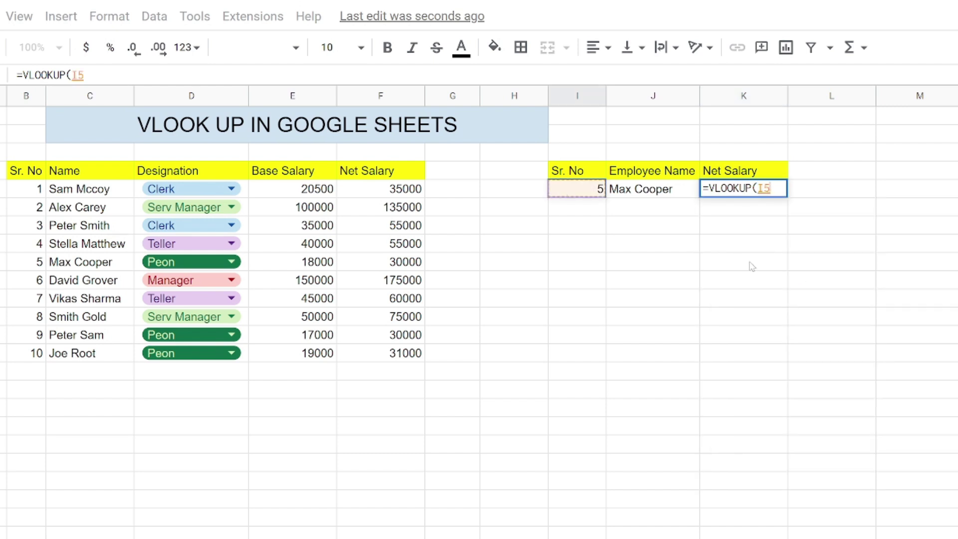
text(,)
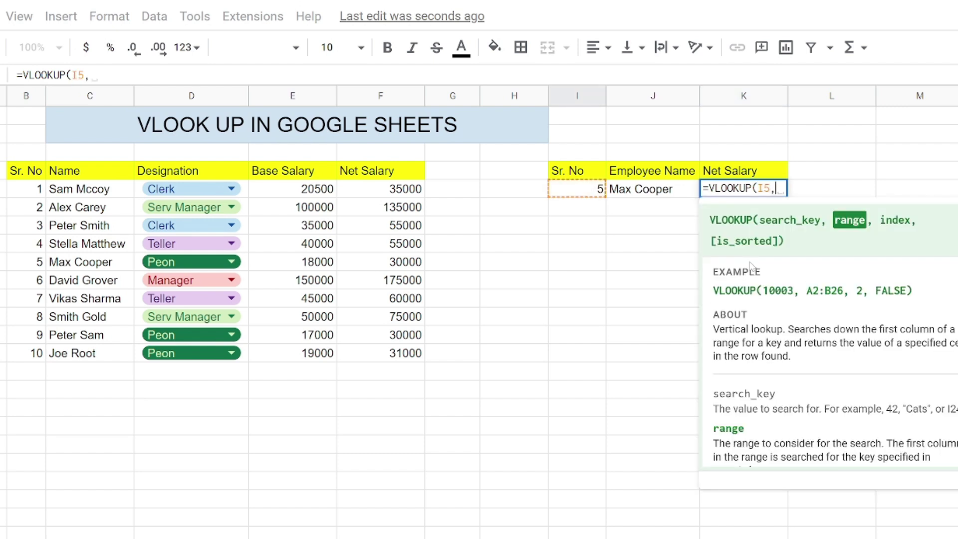
click(33, 191)
key(shift+Right)
key(shift+Right)
key(shift+Right)
key(shift+Right)
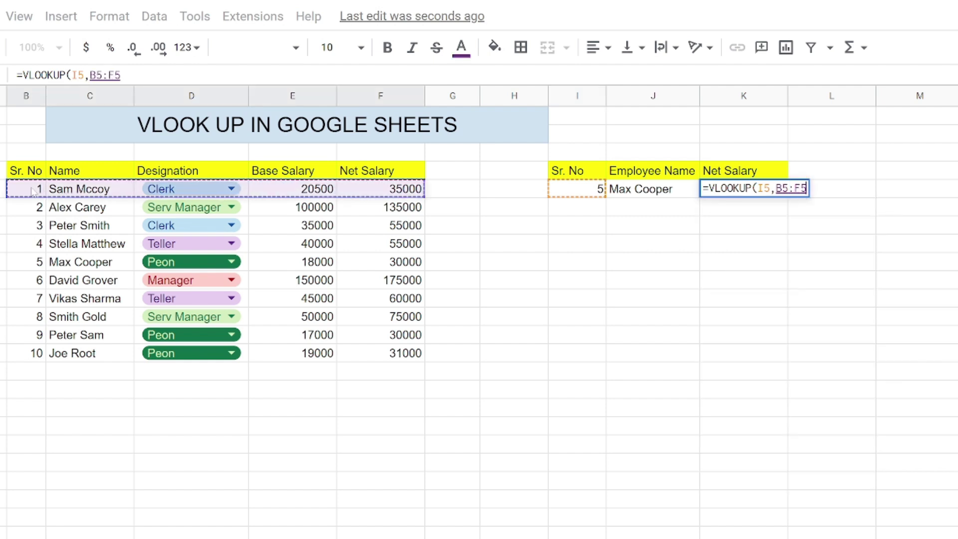
key(shift+Down)
key(shift+Down)
key(shift+Down)
key(shift+Down)
key(shift+Down)
key(shift+Down)
key(shift+Down)
key(shift+Down)
key(shift+Down)
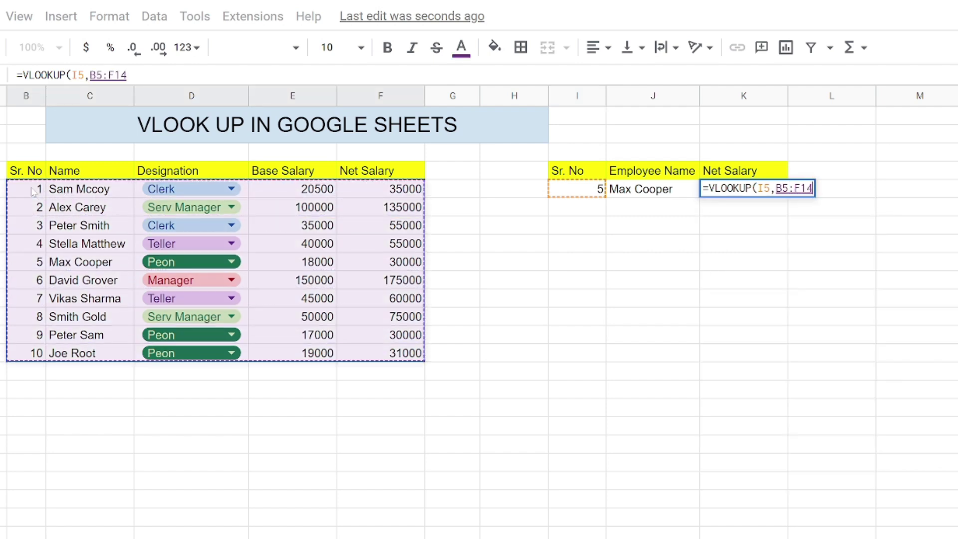
text(,)
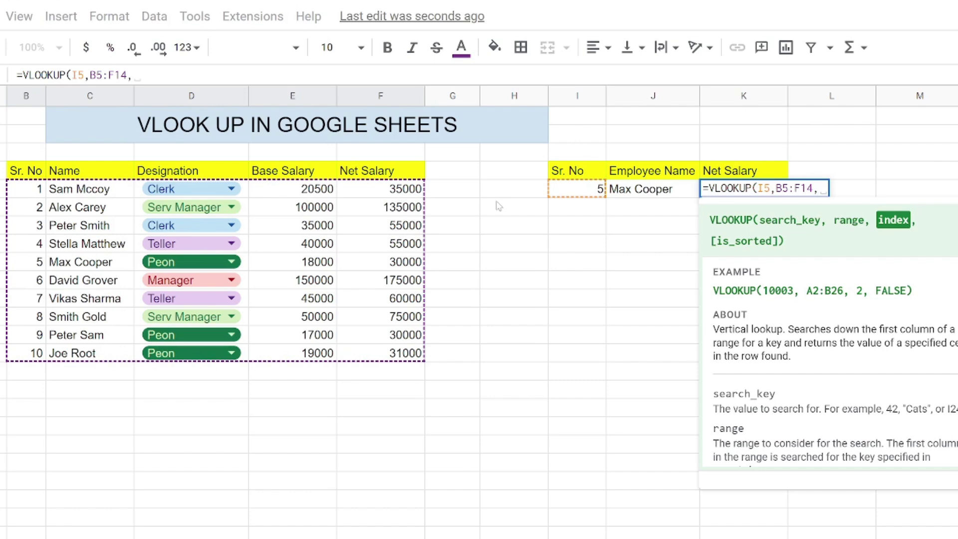
text(5,0)
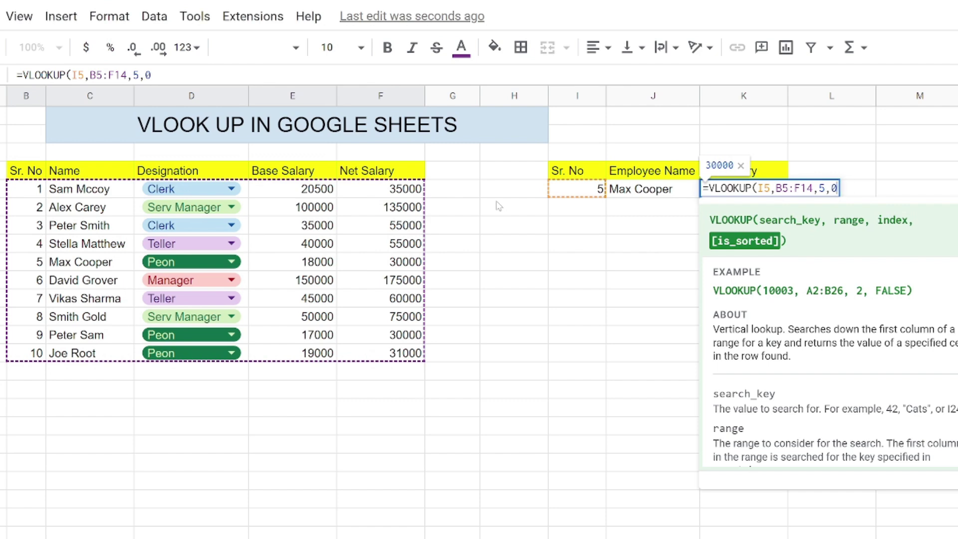
text())
key(Return)
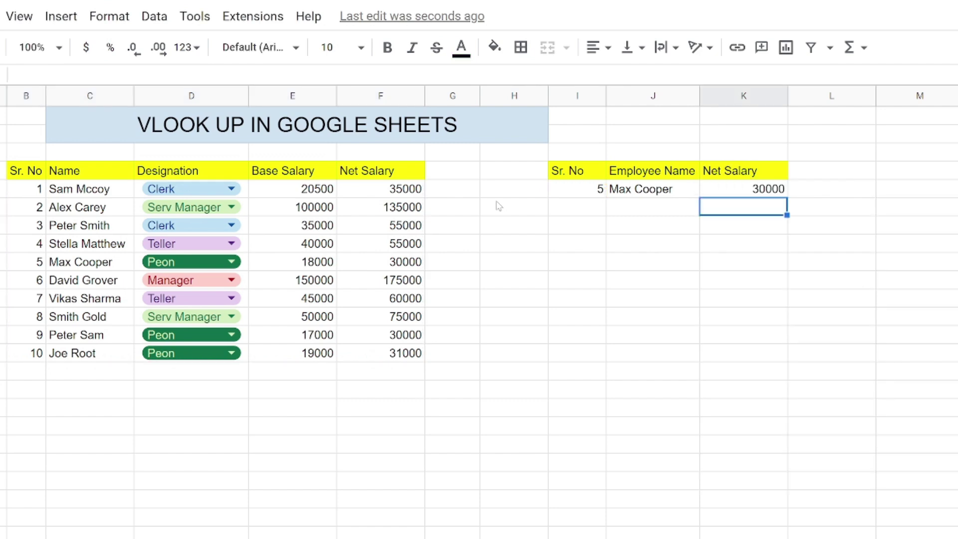
click(89, 261)
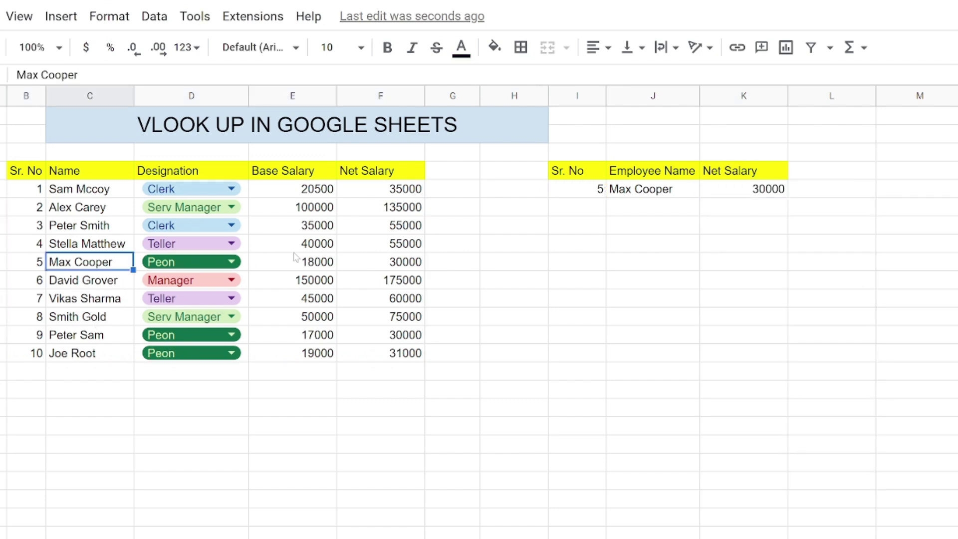
click(414, 265)
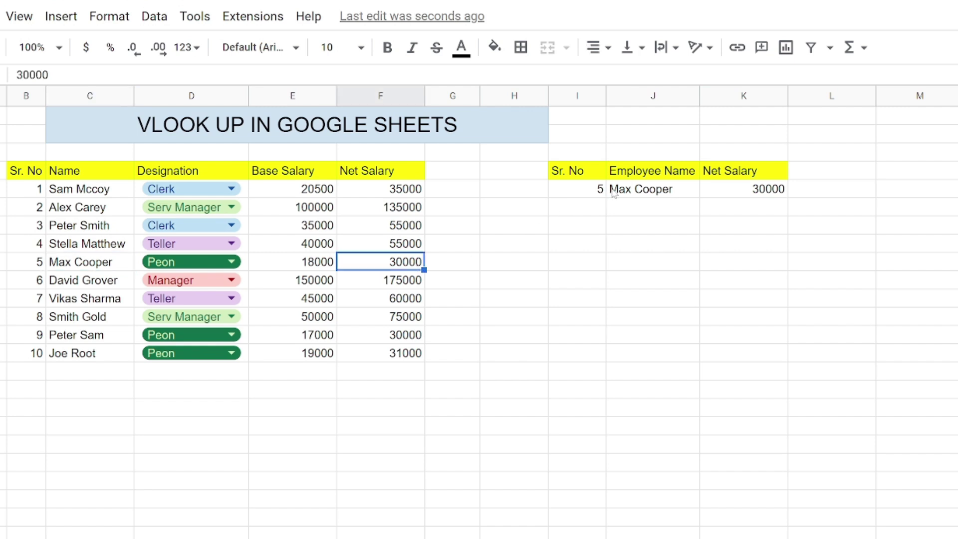
click(582, 191)
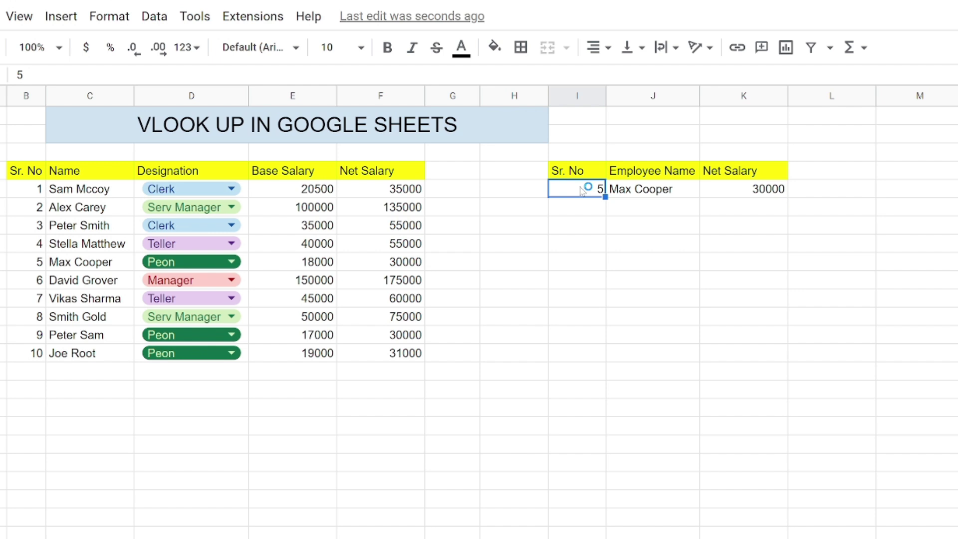
text(8)
key(Return)
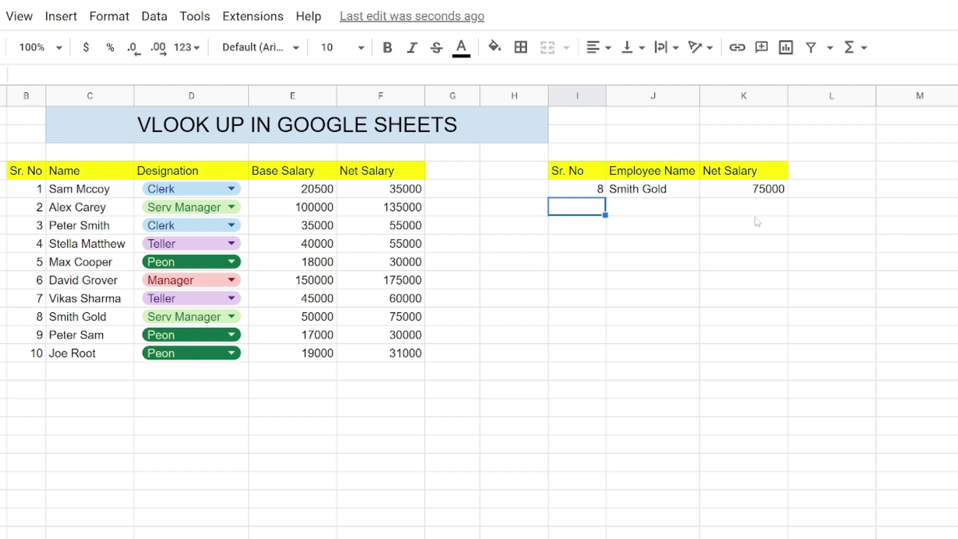
Step: Type the header 'Designation' in L4 and give it a yellow fill
click(841, 172)
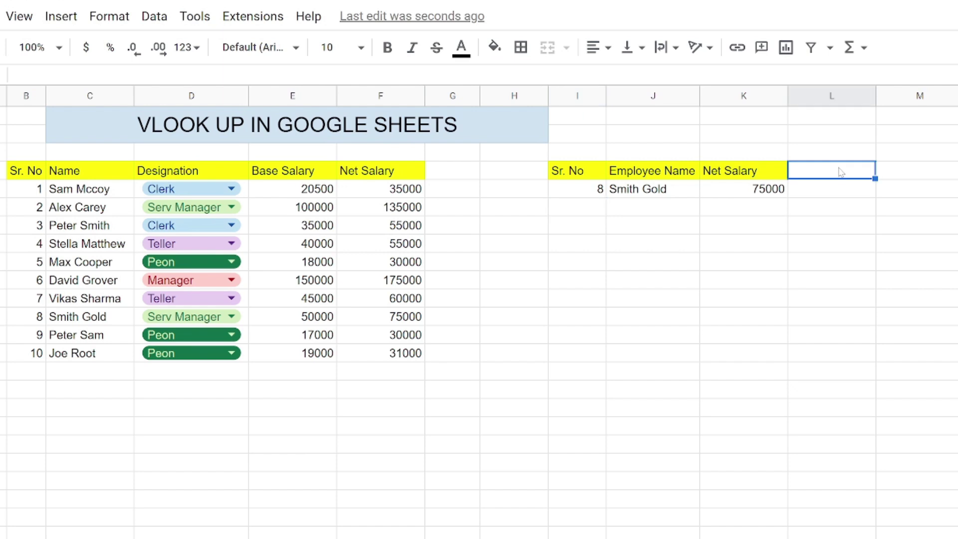
text(De)
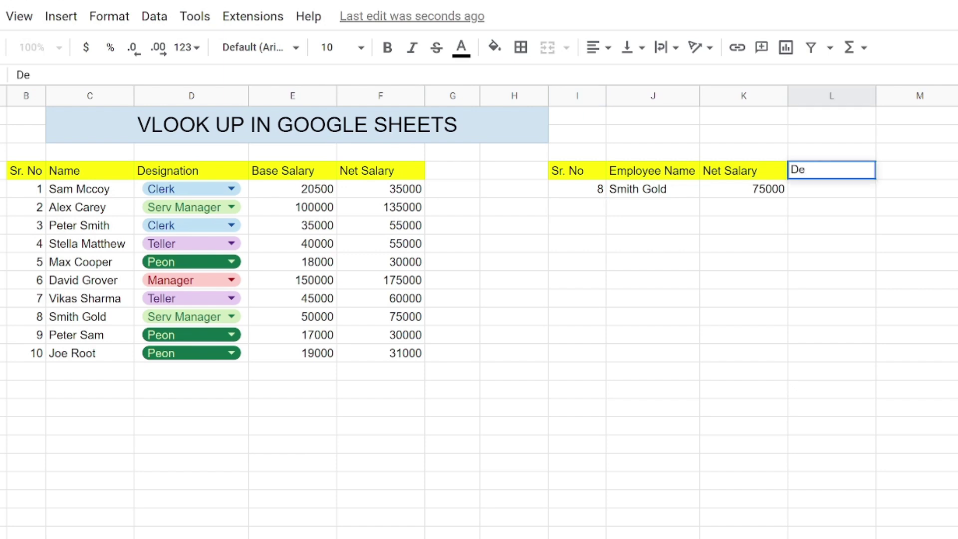
text(signam)
key(BackSpace)
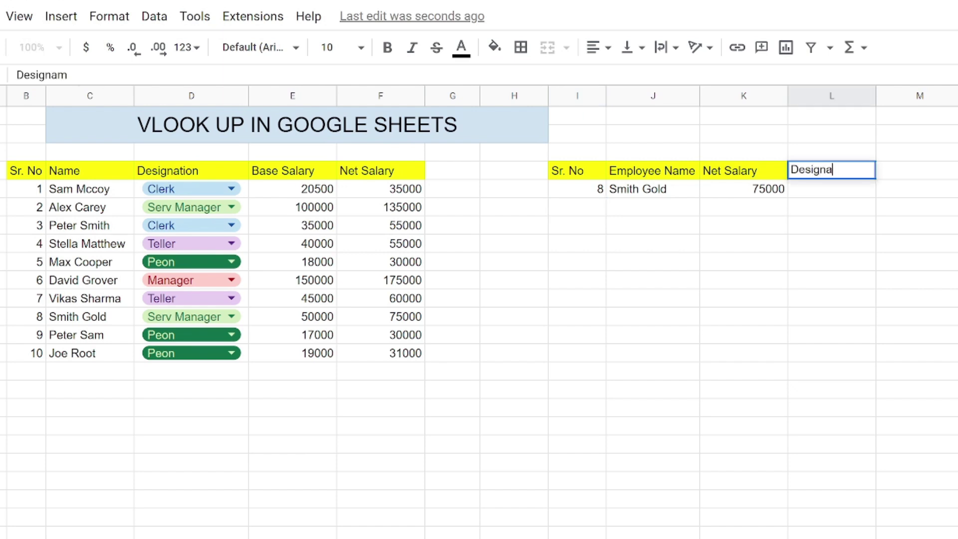
text(tiom)
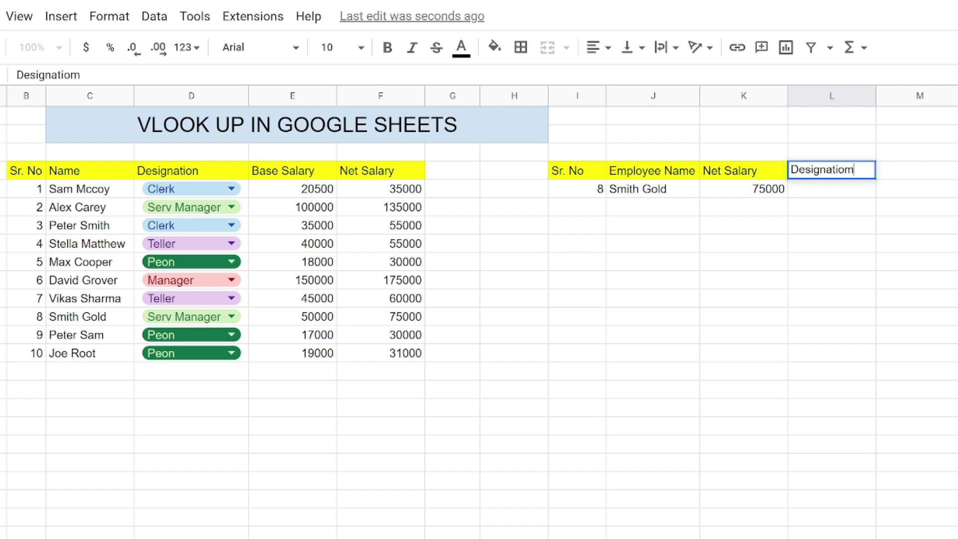
key(BackSpace)
text(n)
click(494, 47)
click(560, 125)
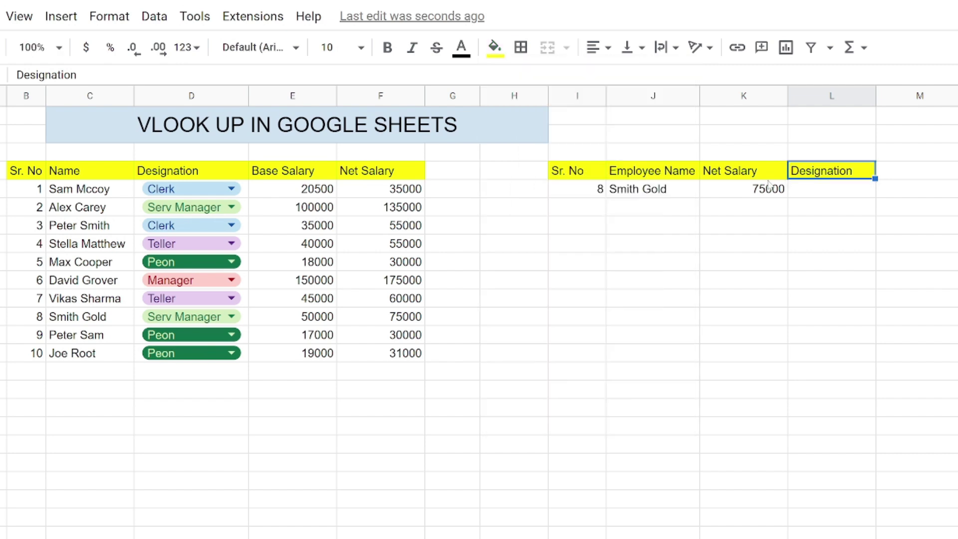
click(822, 192)
Step: Enter =VLOOKUP(I5,B5:F14,3,0) in L5, returning Serv Manager for serial number 8
text(=)
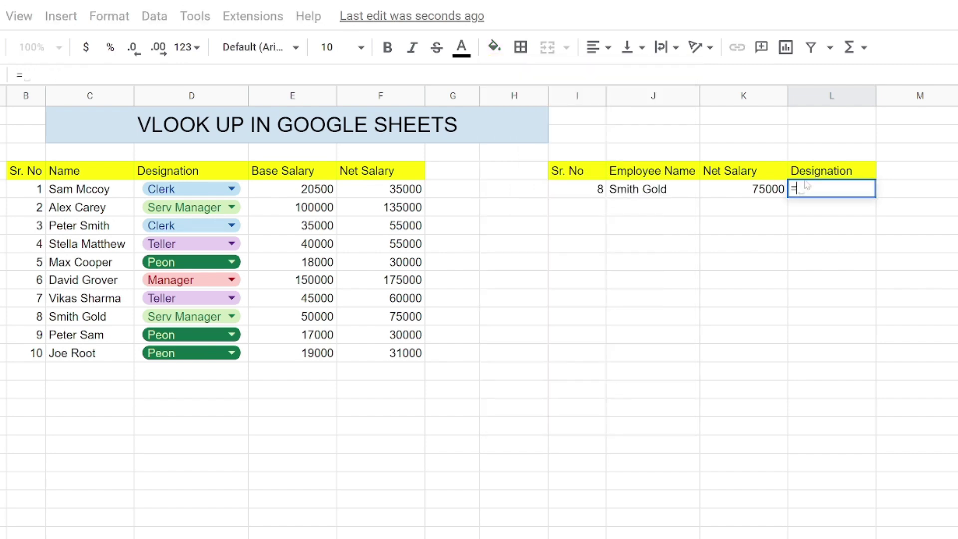
text(VLOOKUP()
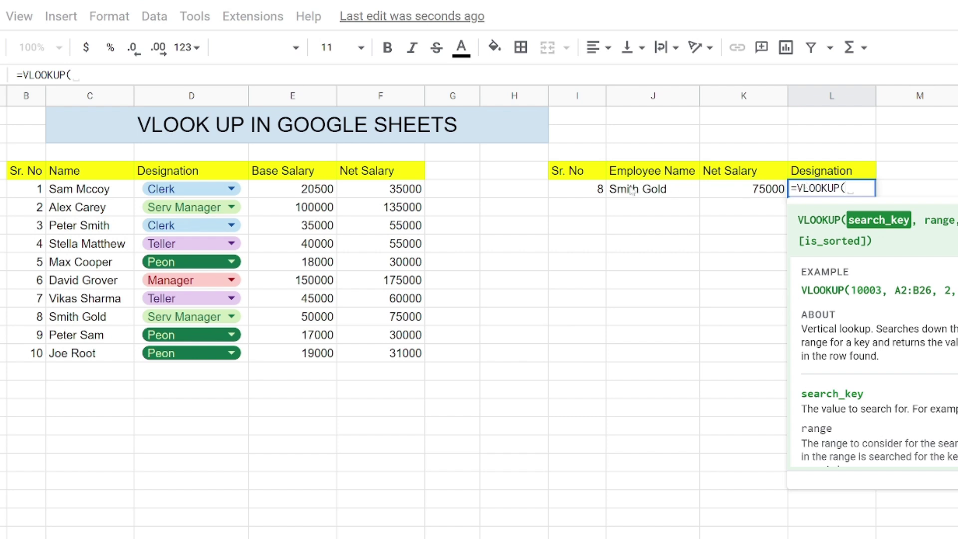
click(582, 195)
text(,)
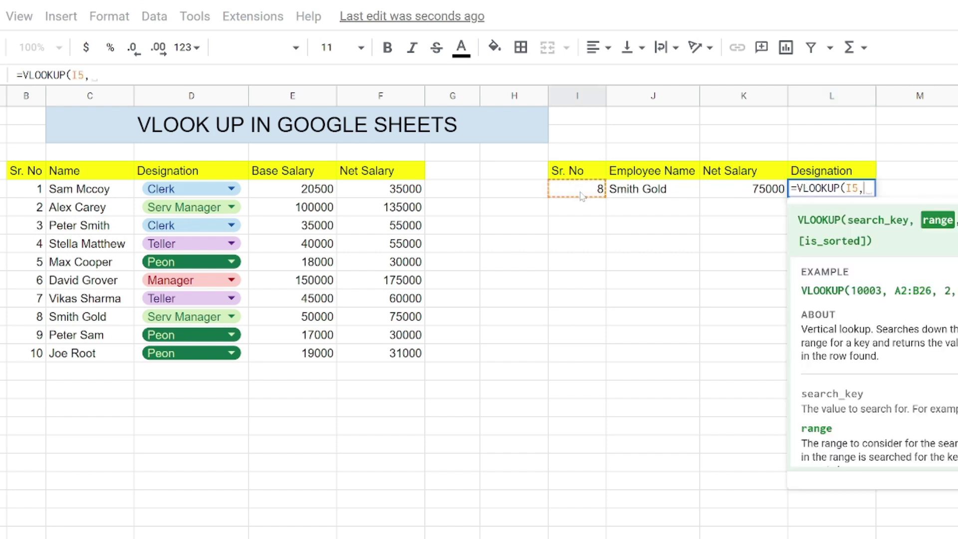
click(29, 188)
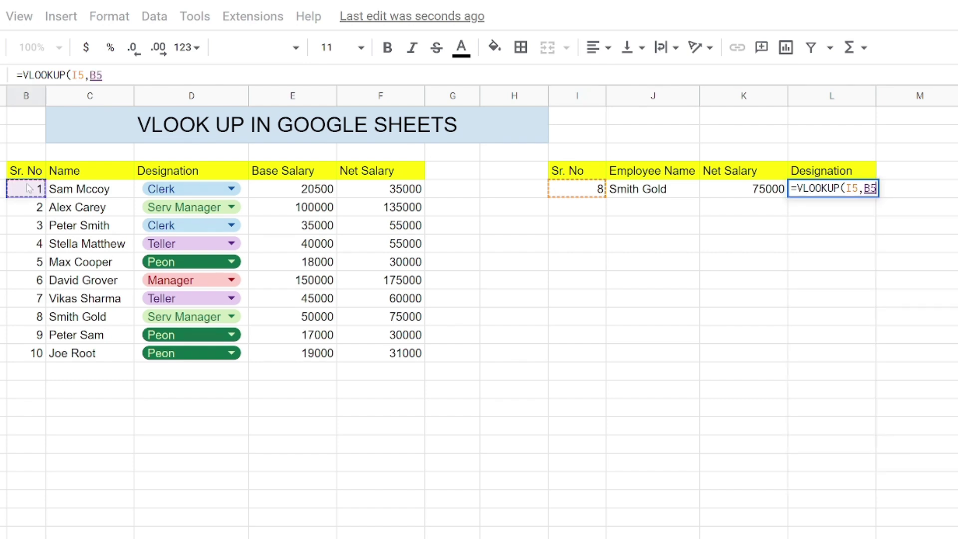
key(shift+Right)
key(shift+Right)
key(shift+Right)
key(shift+Right)
key(shift+Down)
key(shift+Down)
key(shift+Down)
key(shift+Down)
key(shift+Down)
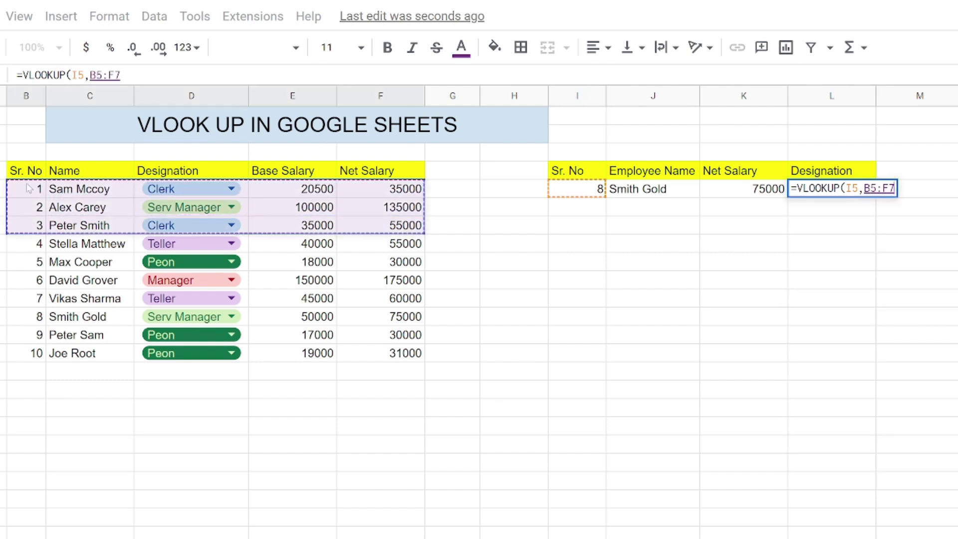
key(shift+Down)
key(shift+Down)
key(shift+Down)
key(shift+Down)
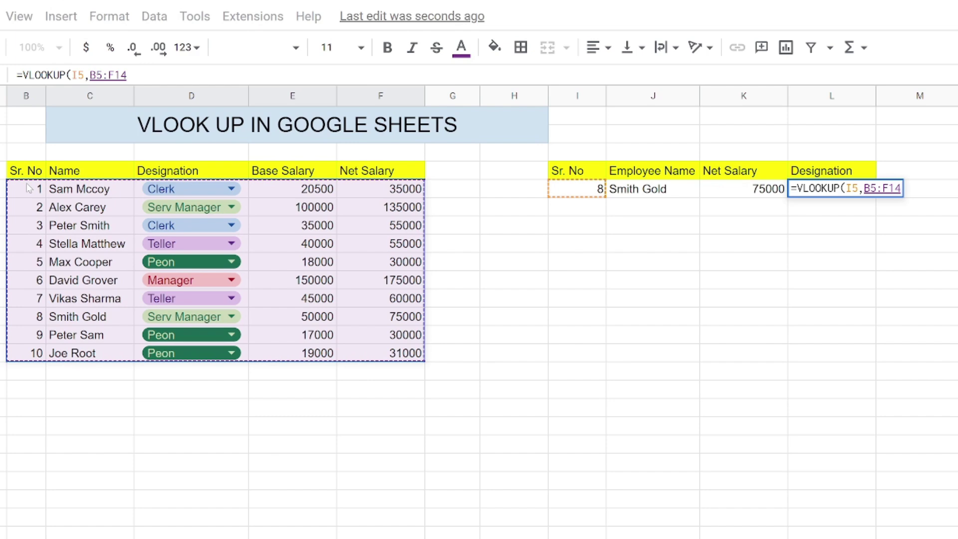
text(,)
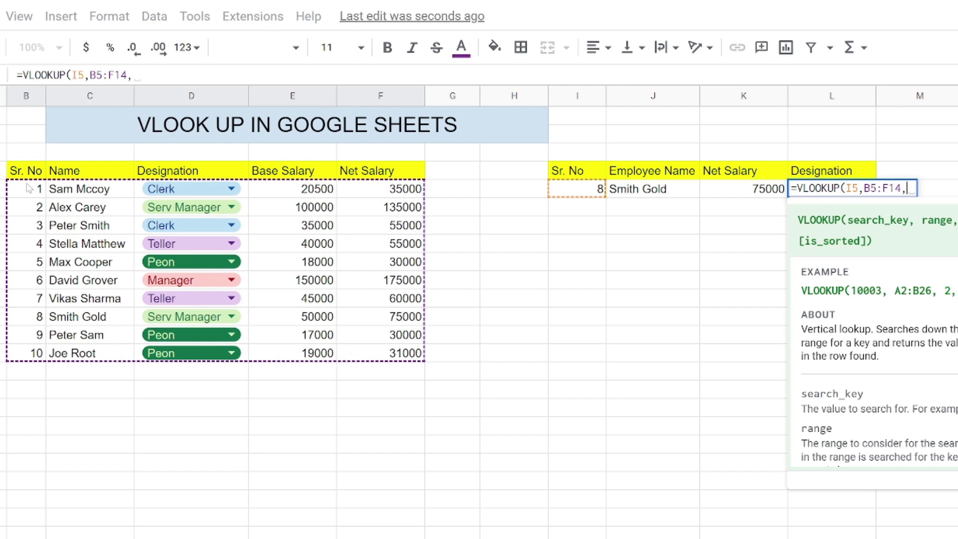
click(196, 170)
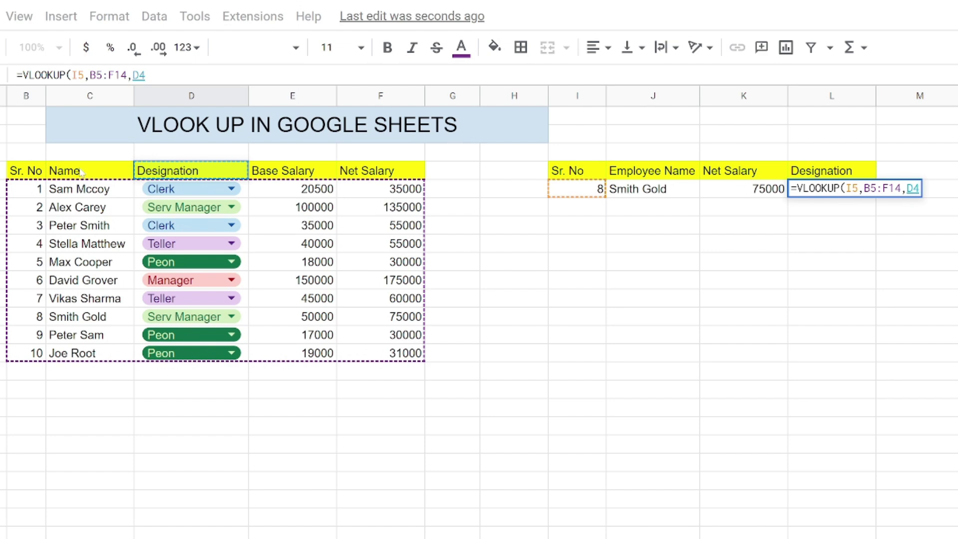
key(BackSpace)
key(BackSpace)
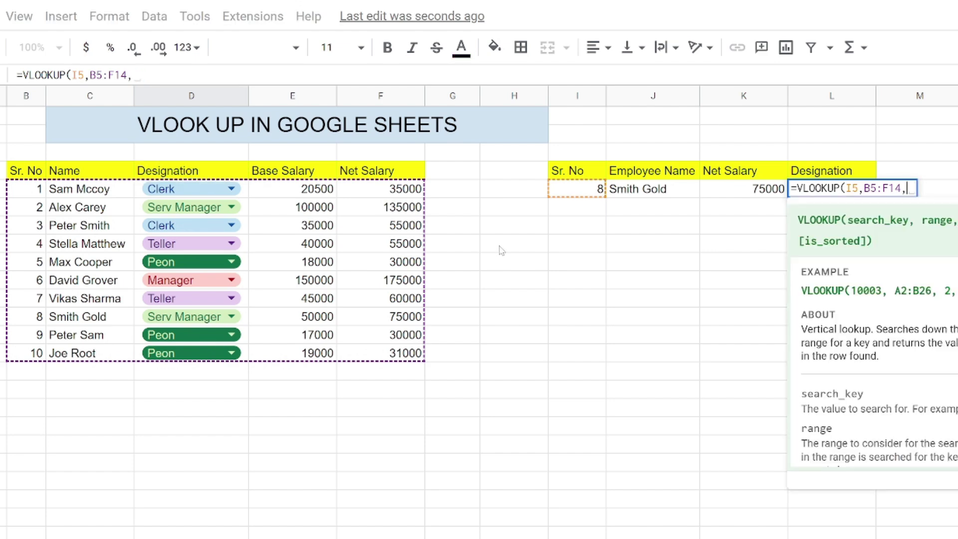
text(3)
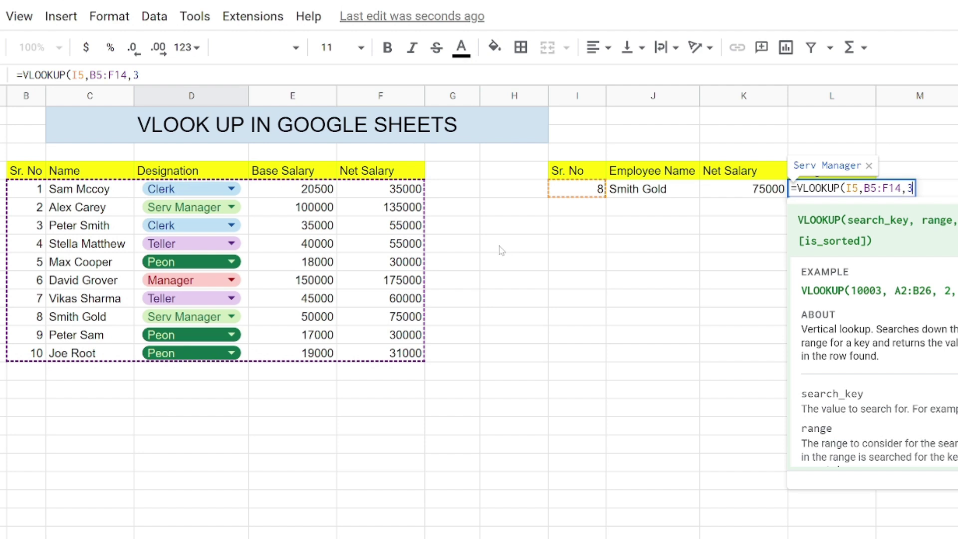
text(,0)
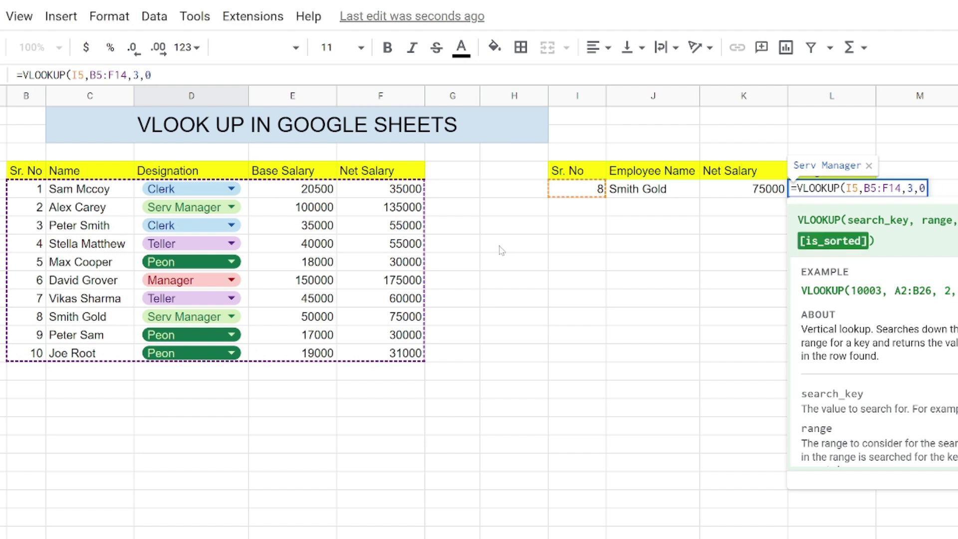
text())
key(Return)
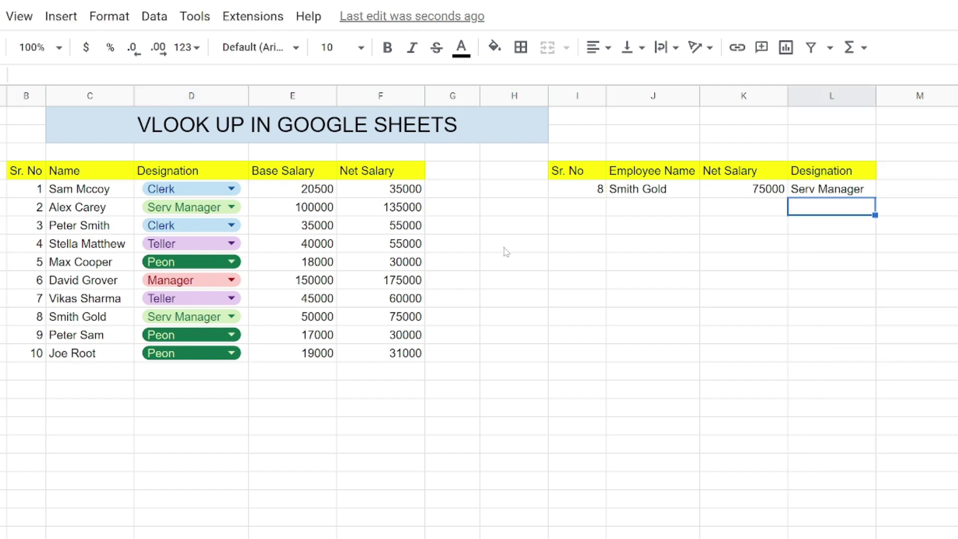
click(812, 194)
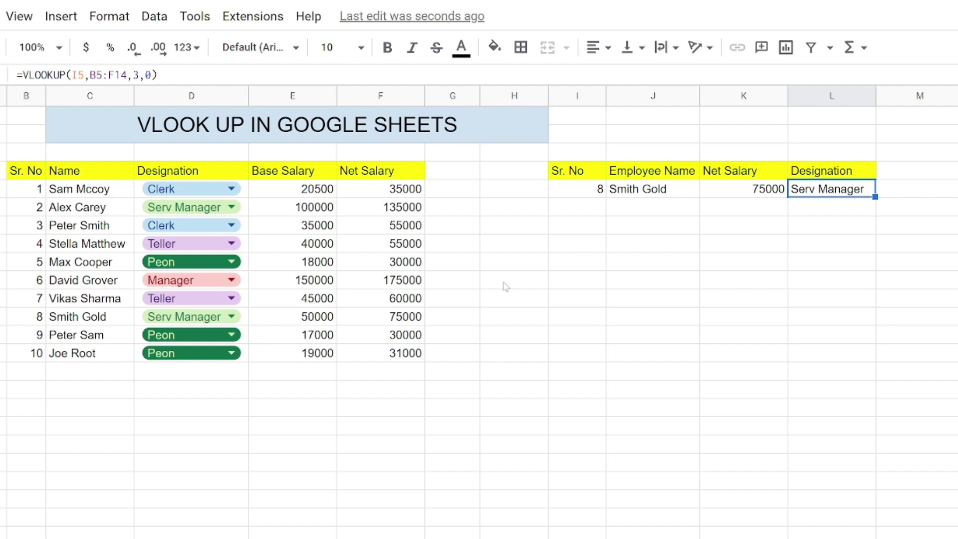
click(197, 320)
click(169, 453)
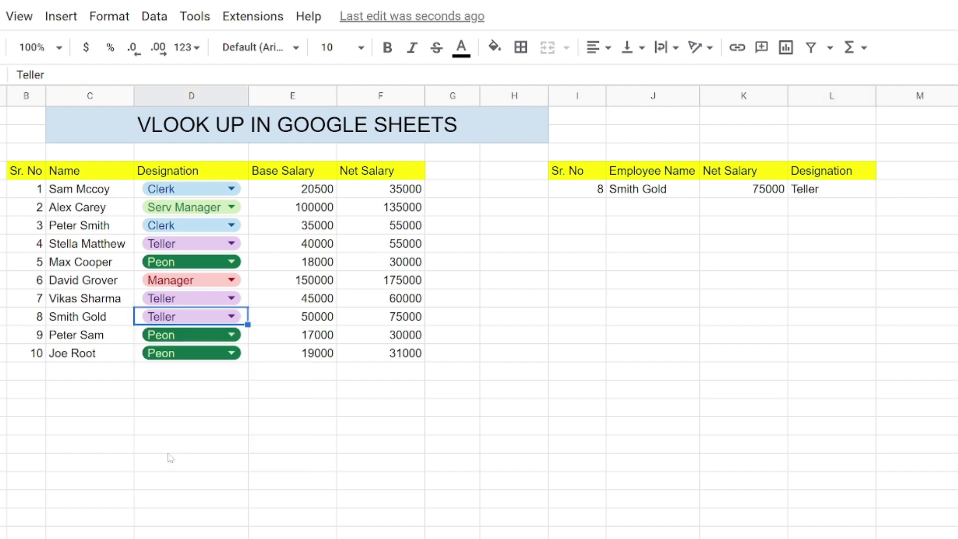
click(829, 175)
click(832, 192)
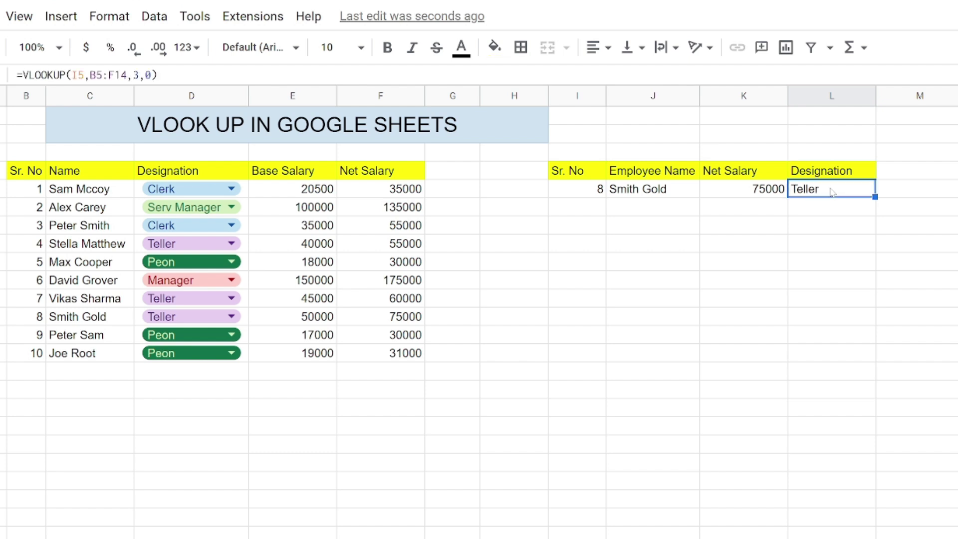